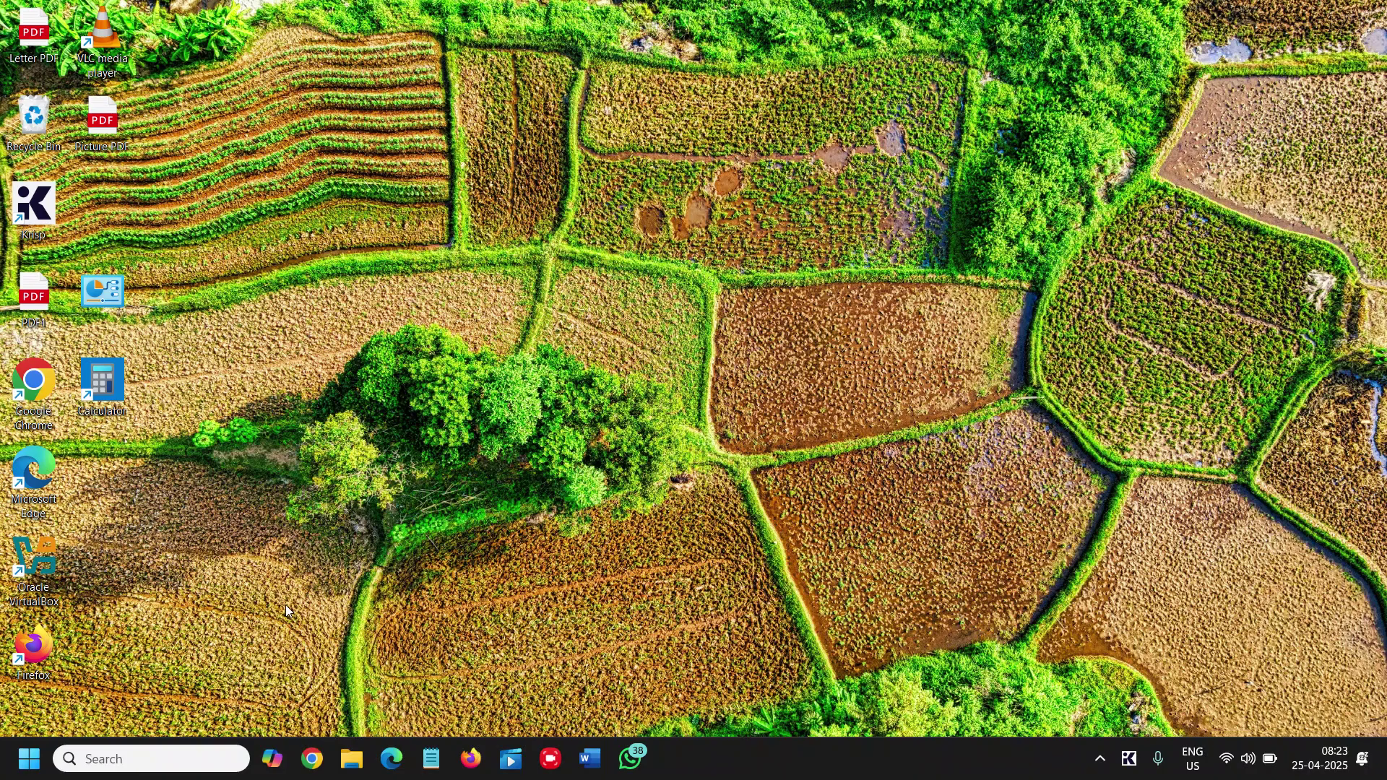
- Run 'temp' from the Run dialog to open C:\Windows\Temp in File Explorer
right_click(28, 758)
click(94, 653)
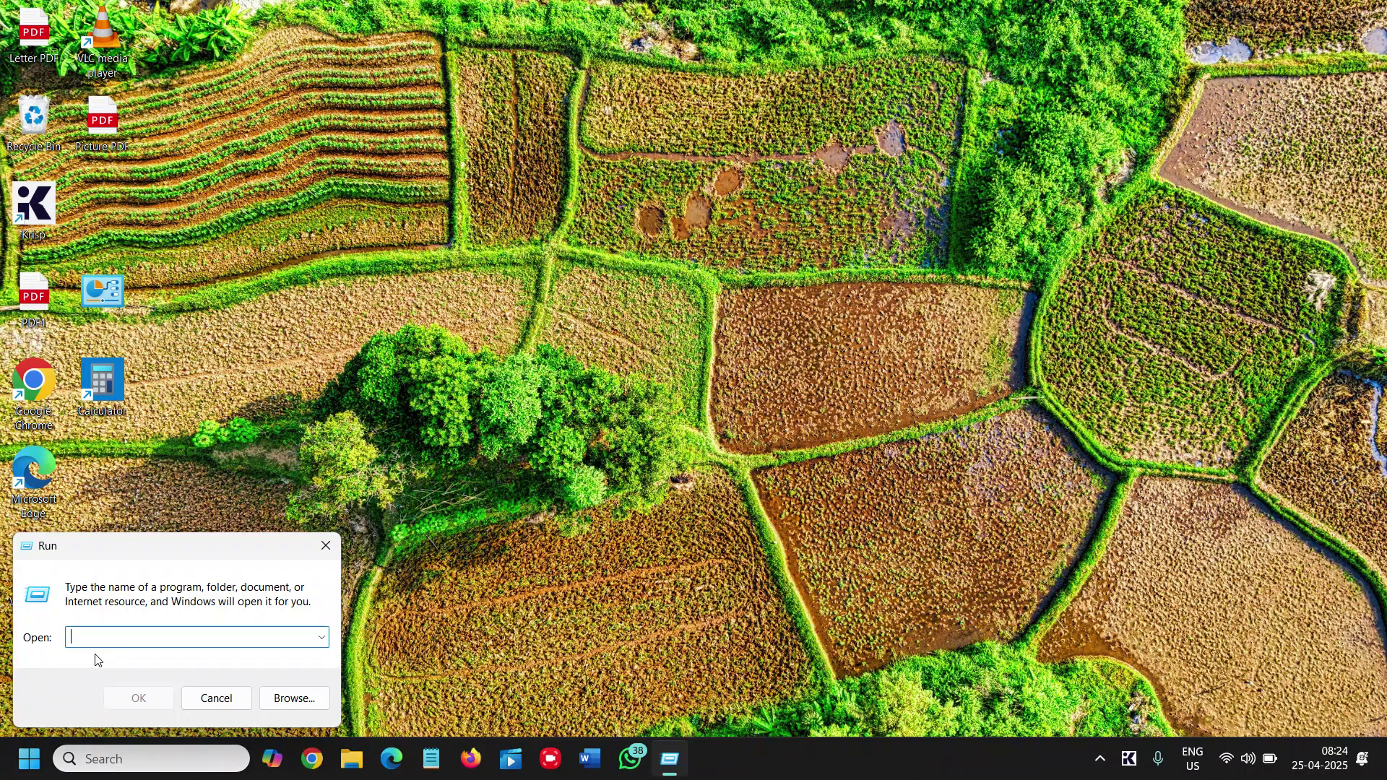
drag(217, 552, 682, 343)
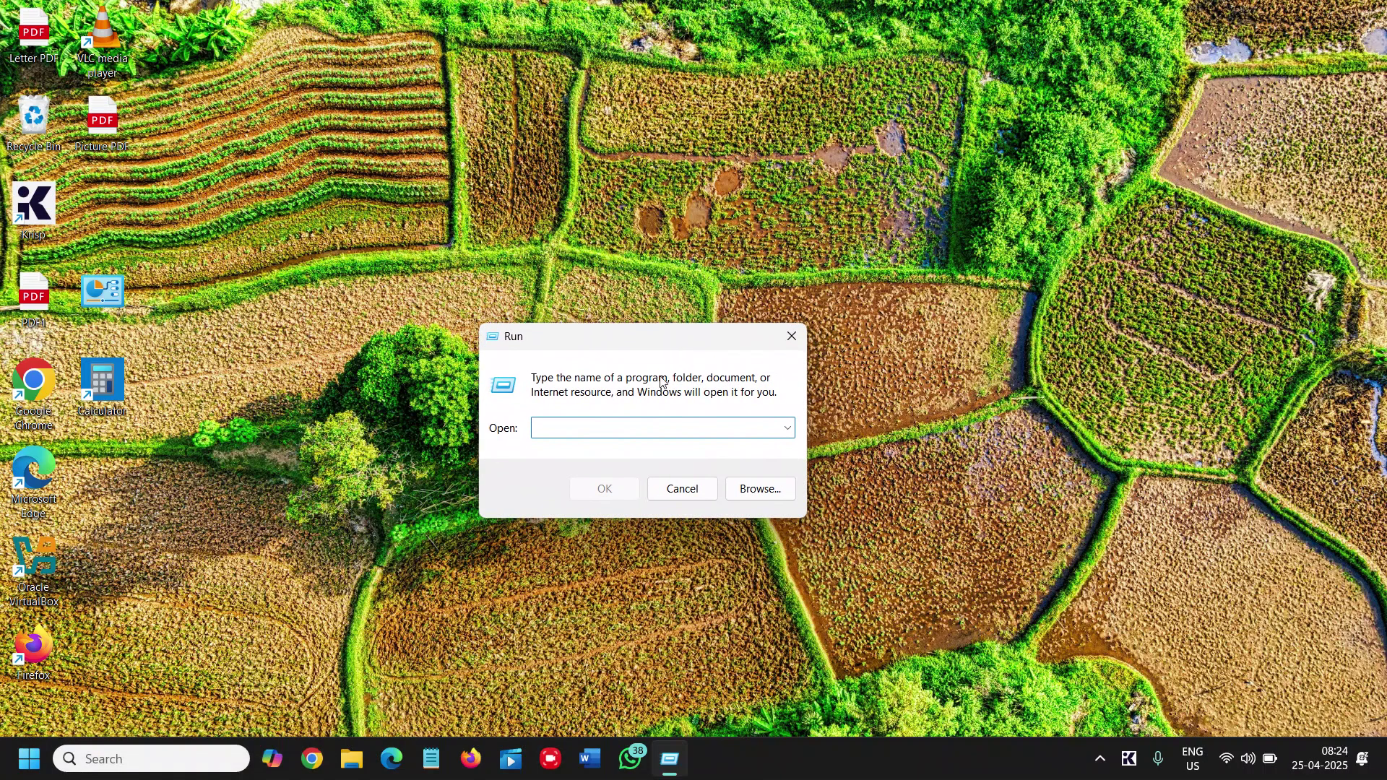
click(614, 428)
text(temp)
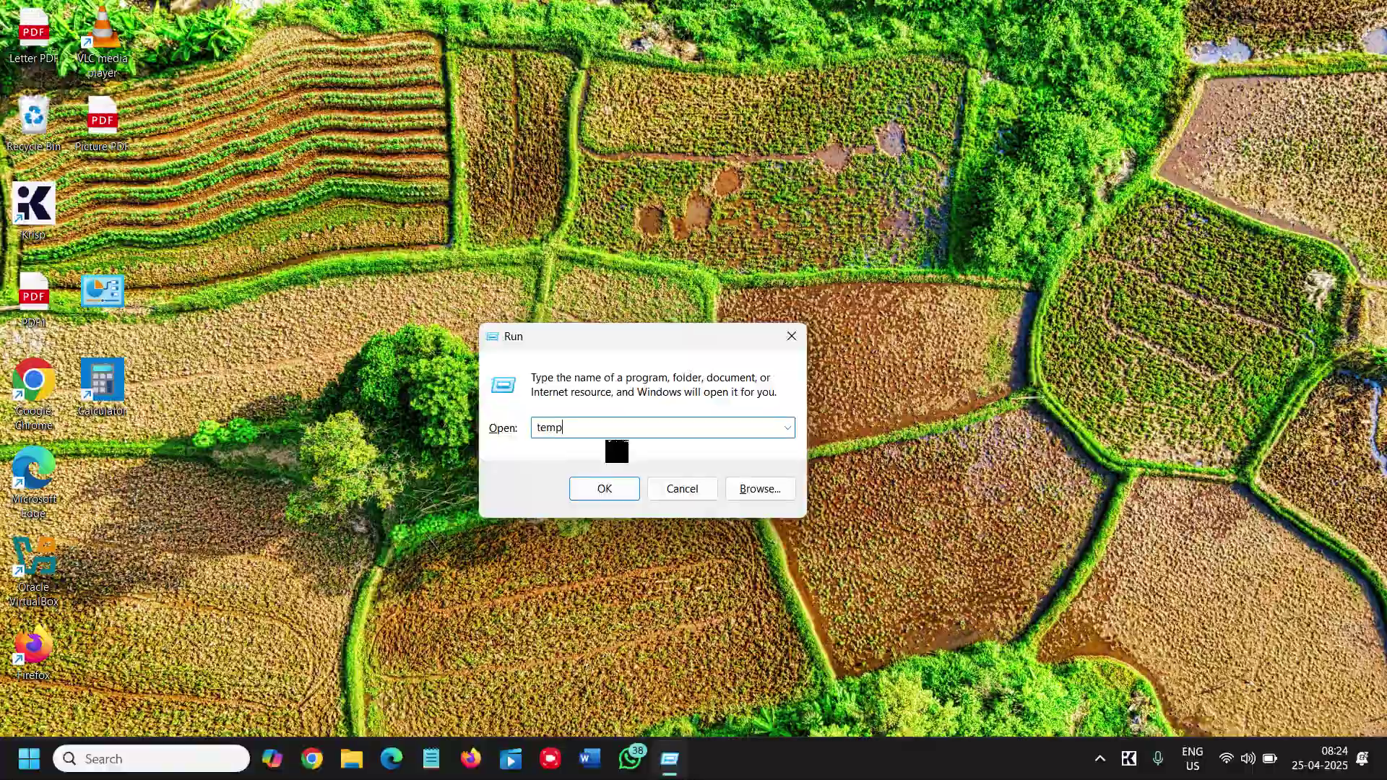
click(605, 490)
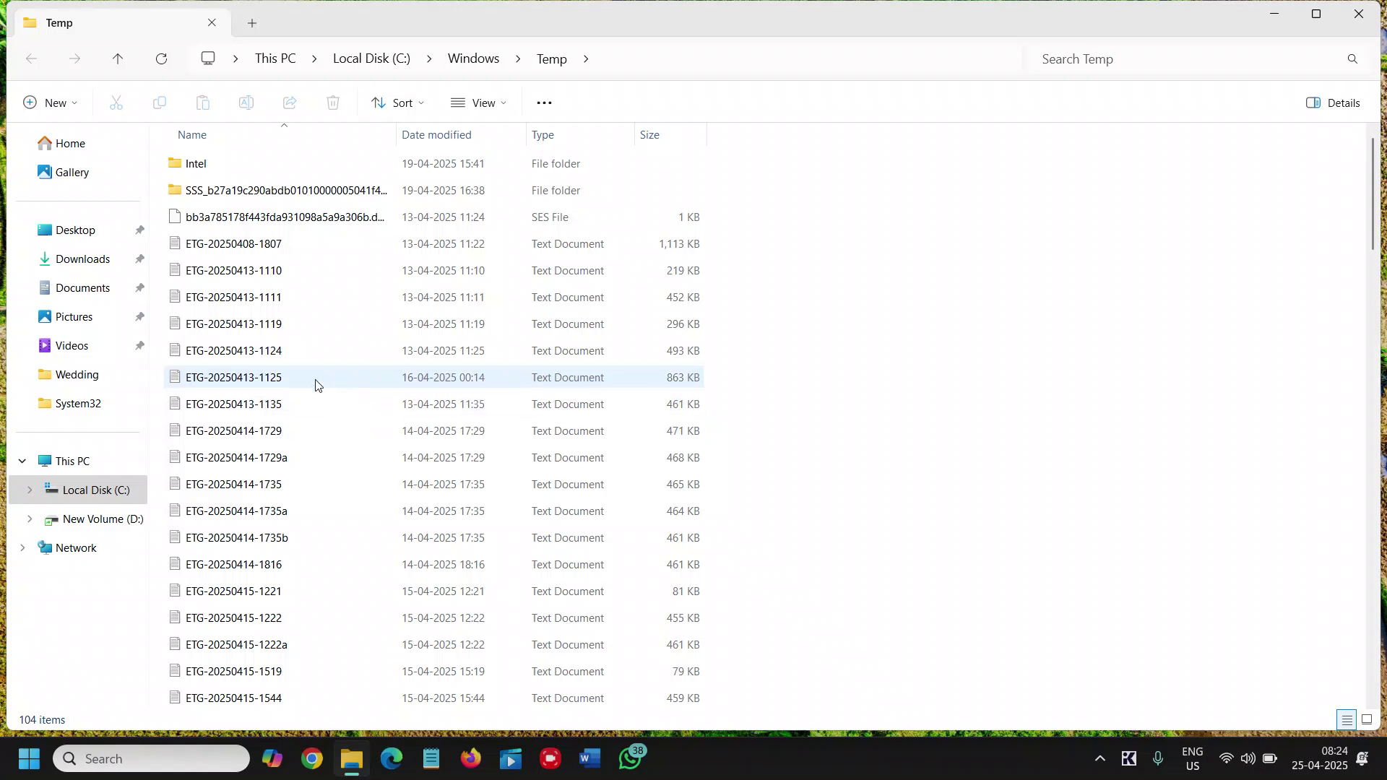
- Permanently delete all 104 items in Windows Temp, skipping the in-use file, and close the window
click(370, 224)
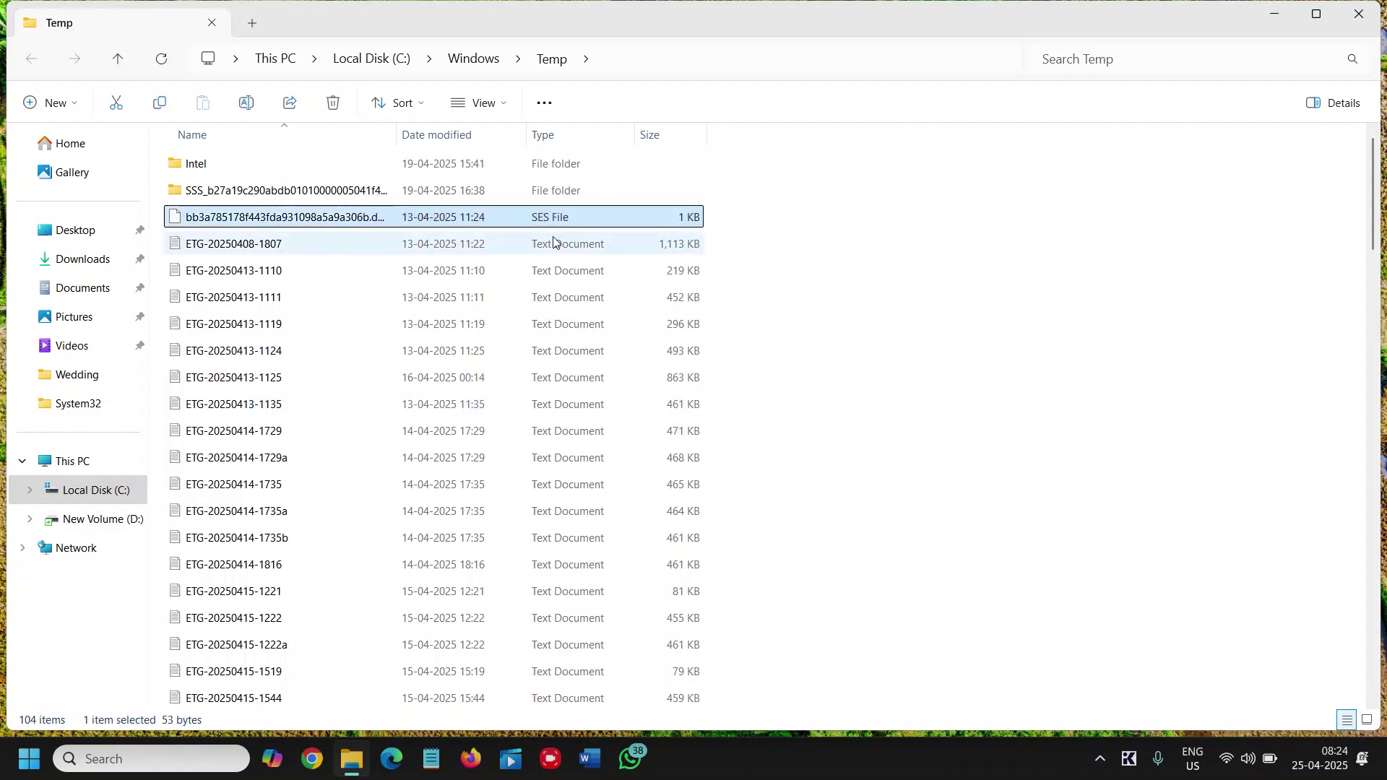
key(ctrl+a)
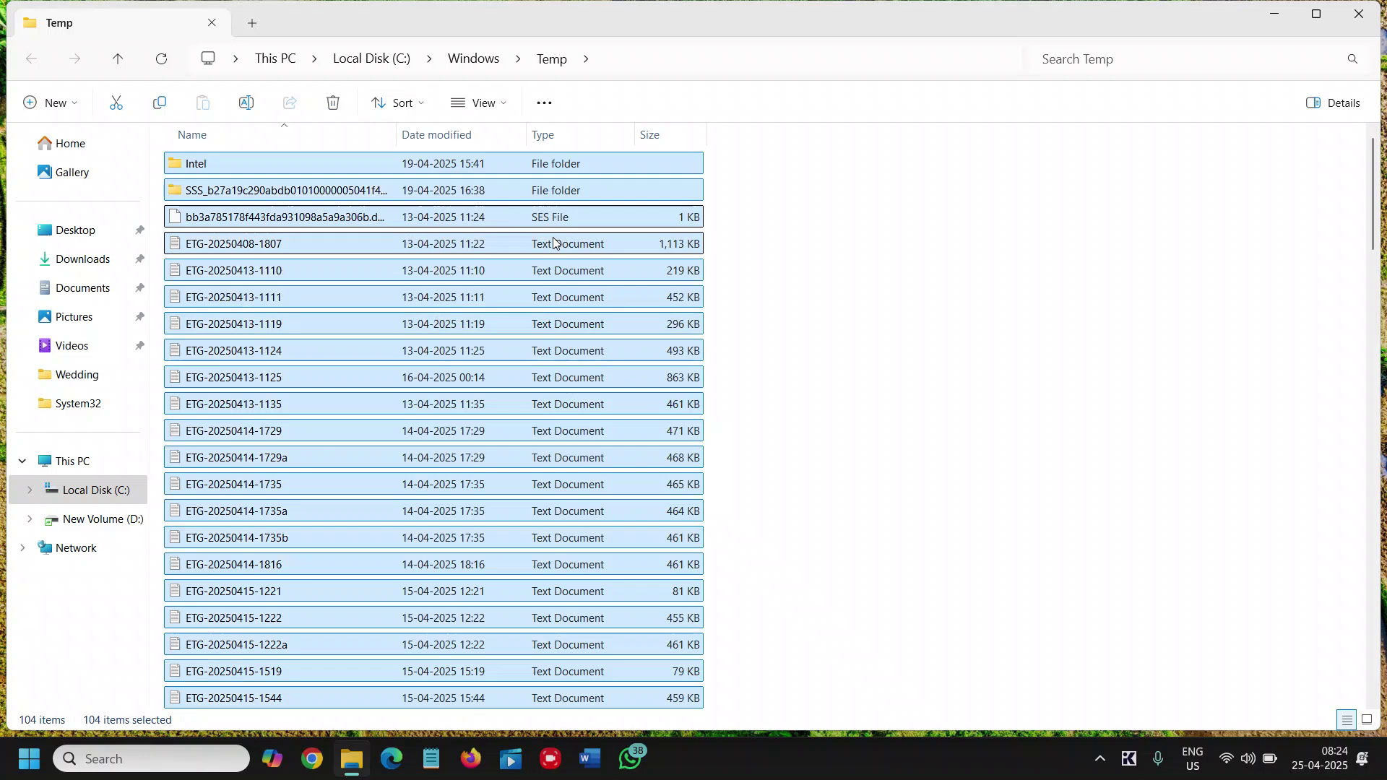
key(shift+Delete)
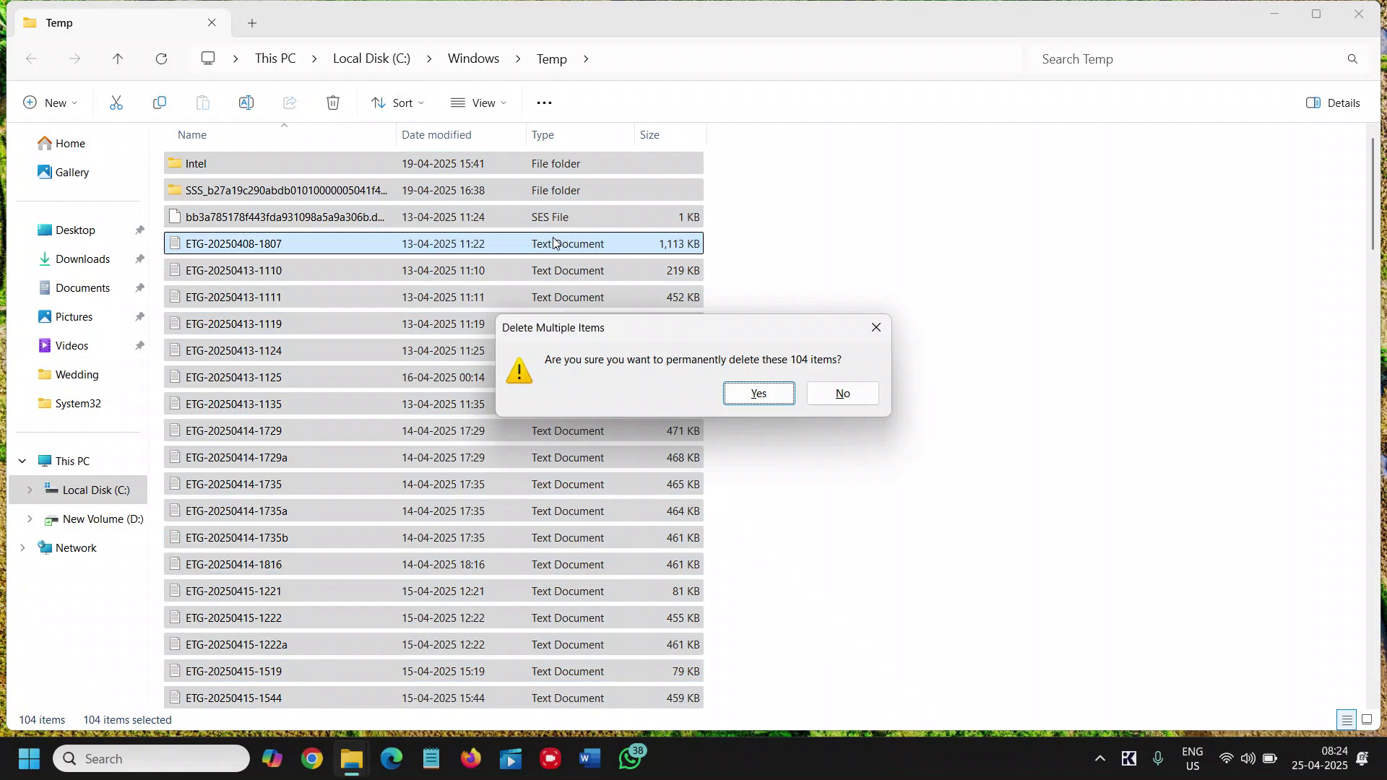
key(Return)
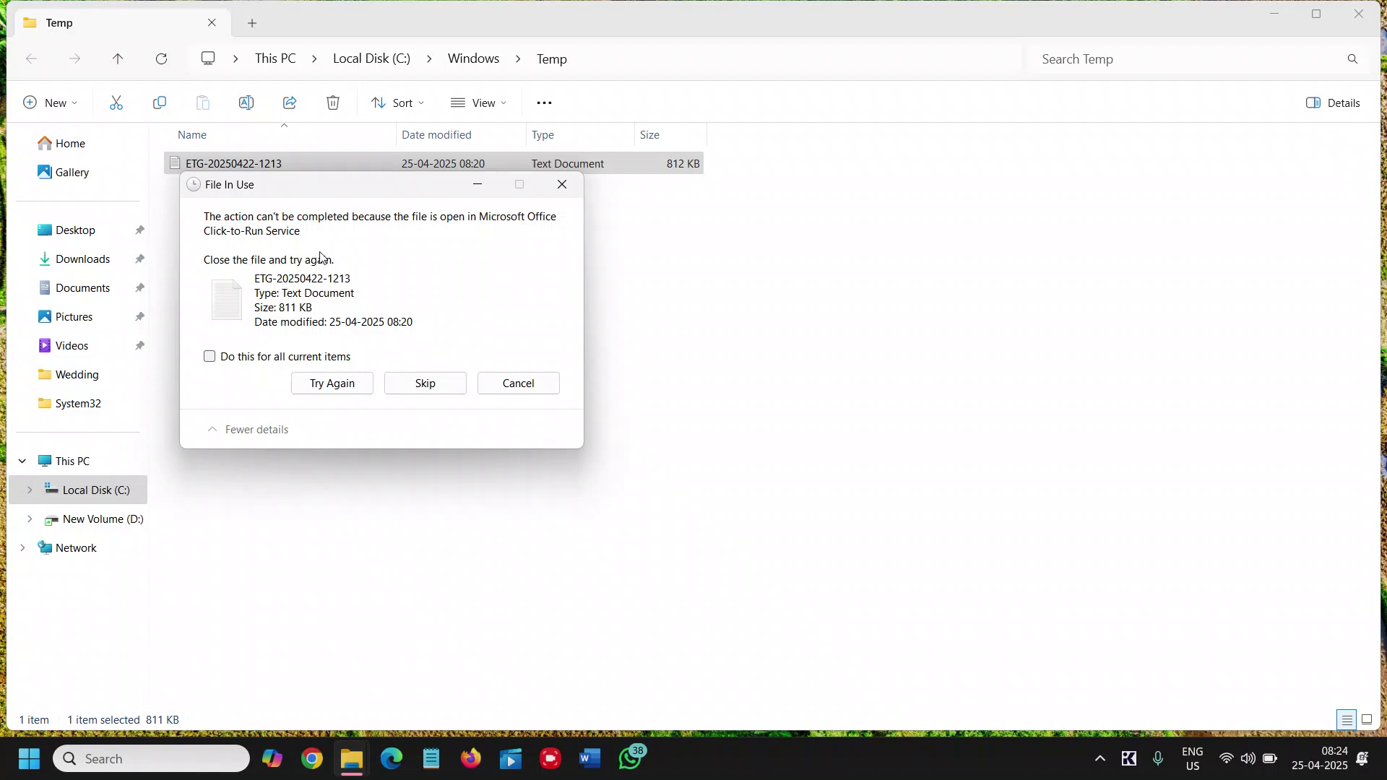
click(211, 357)
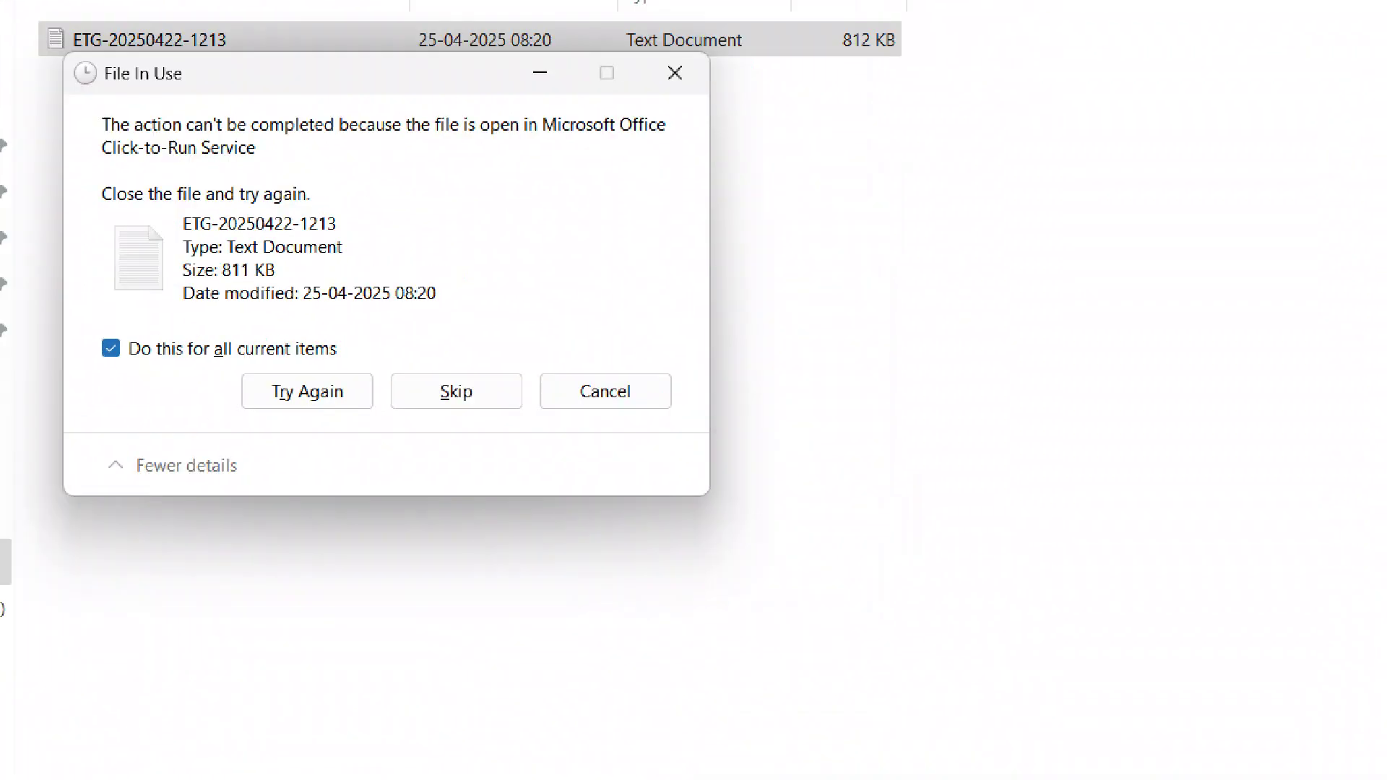
click(405, 394)
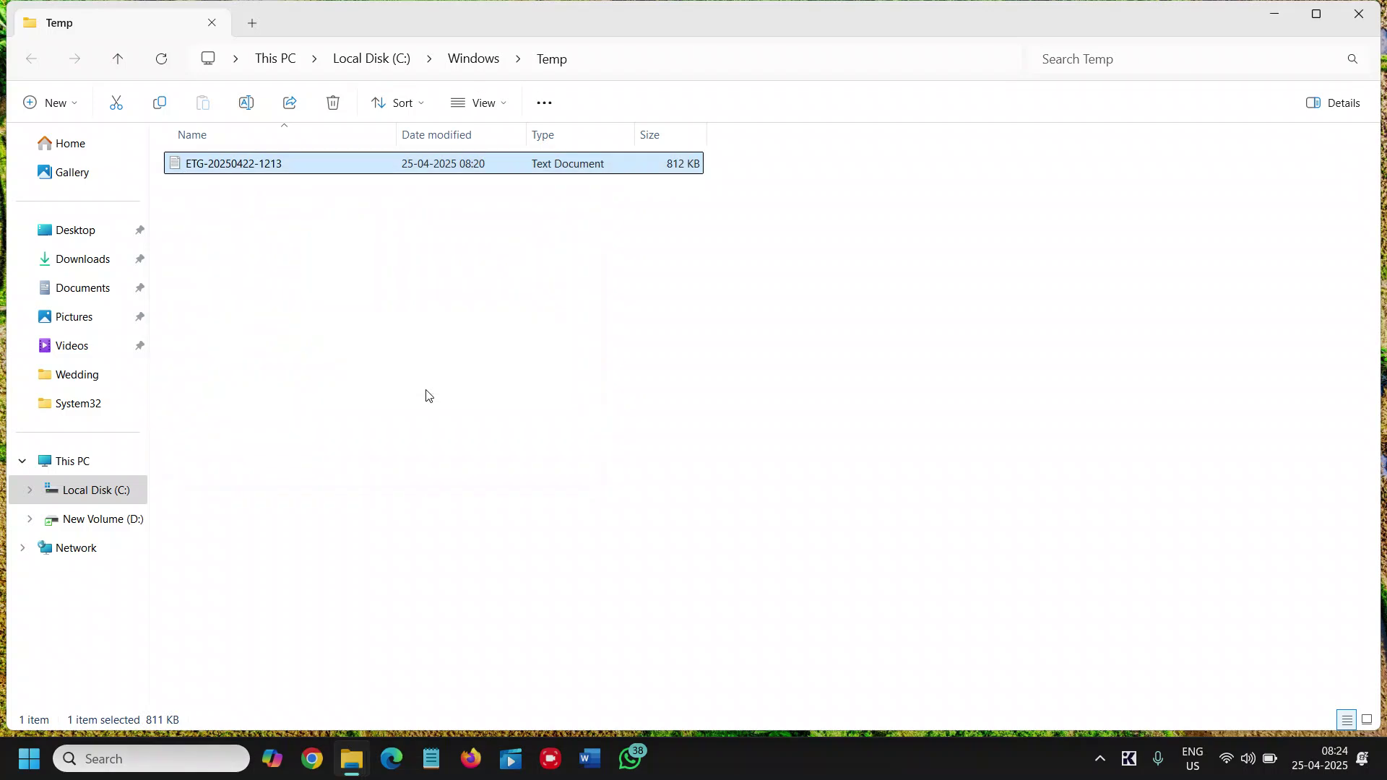
click(1359, 14)
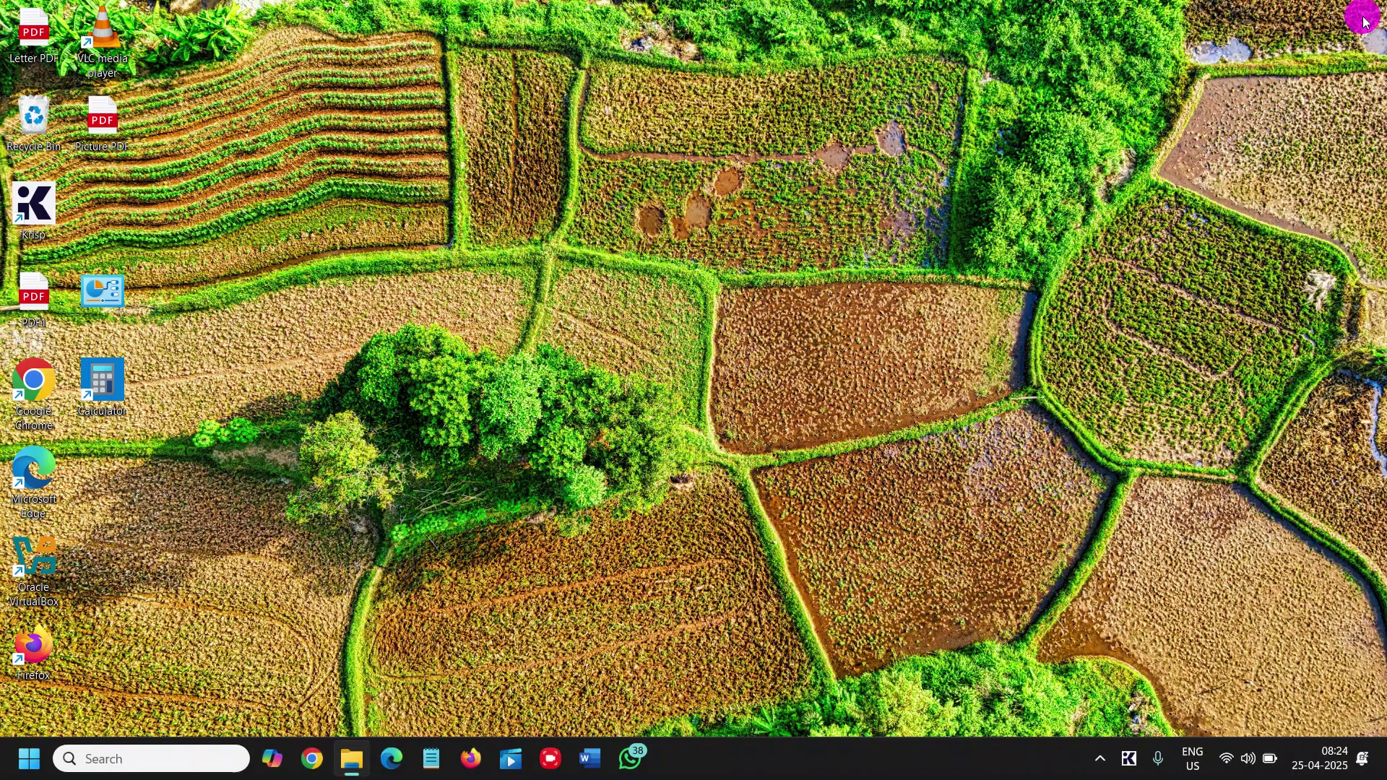
- Reopen the Run dialog and enter %temp% in its Open box
right_click(21, 766)
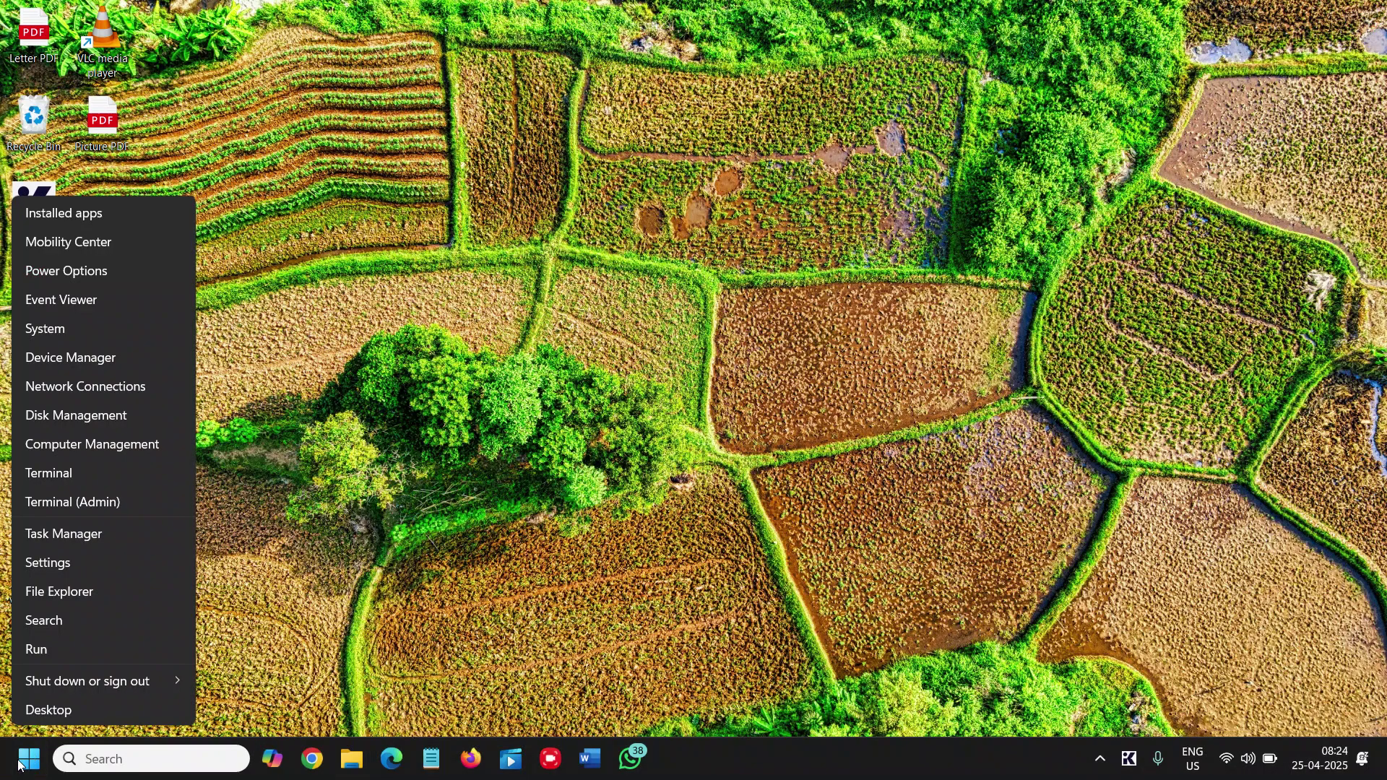
click(79, 649)
drag(176, 557, 737, 308)
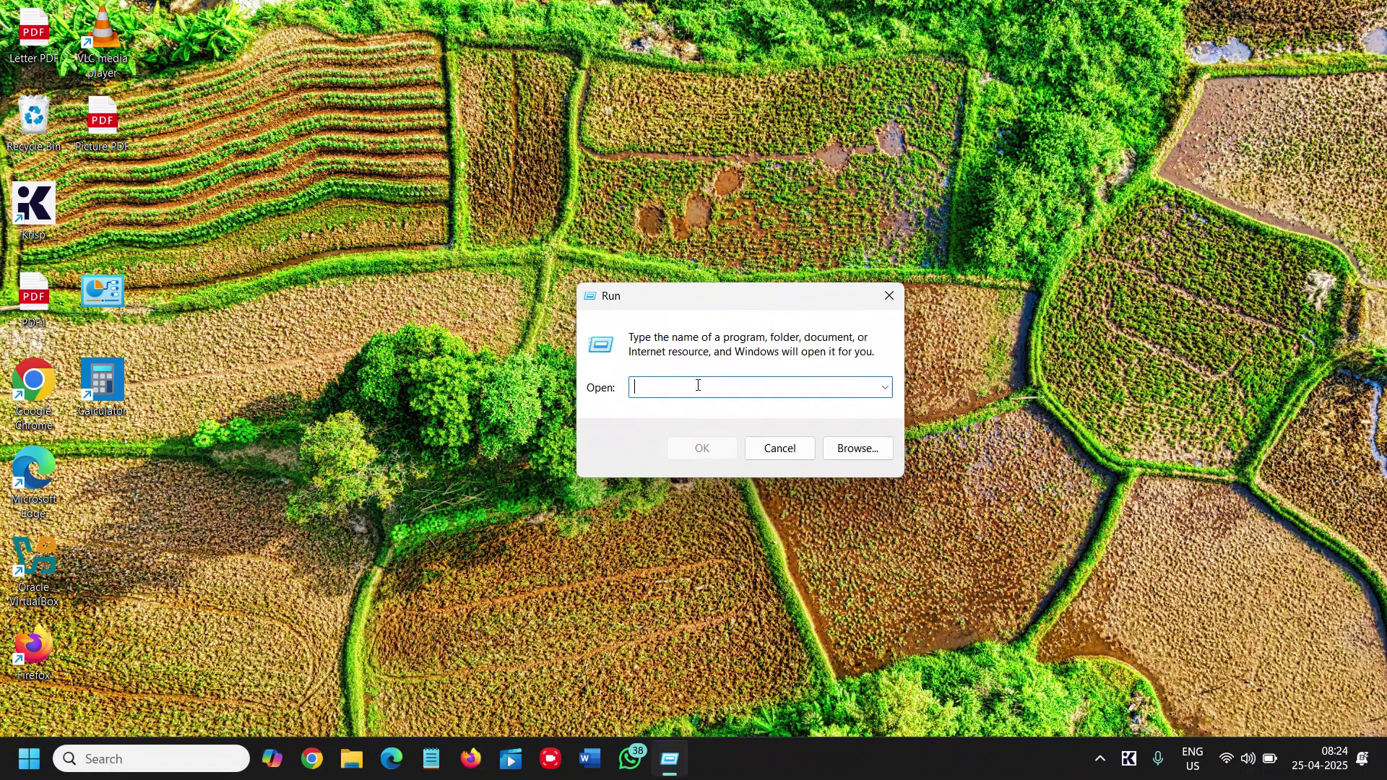
click(692, 391)
text(%temp%)
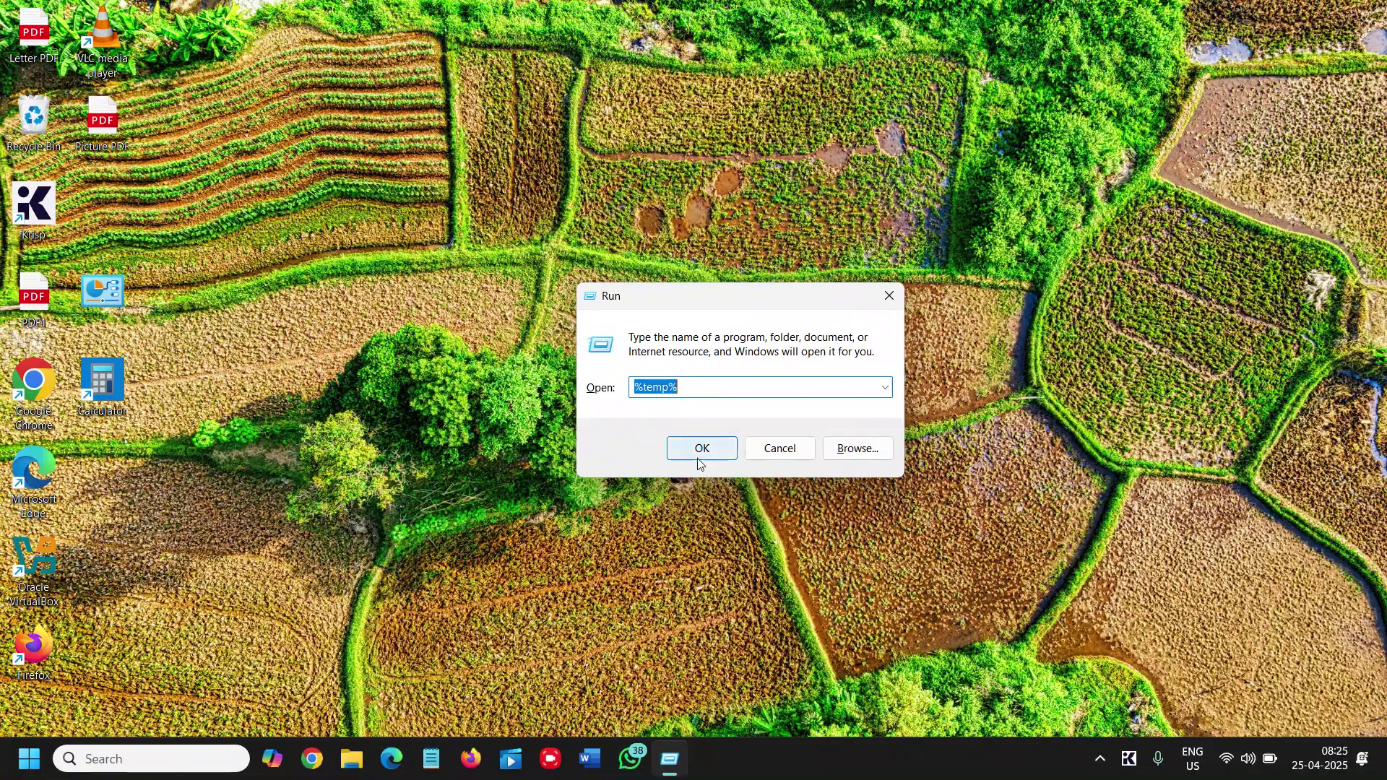
- Open %temp%, permanently delete its 55 items except the in-use ones, and close Explorer
click(723, 510)
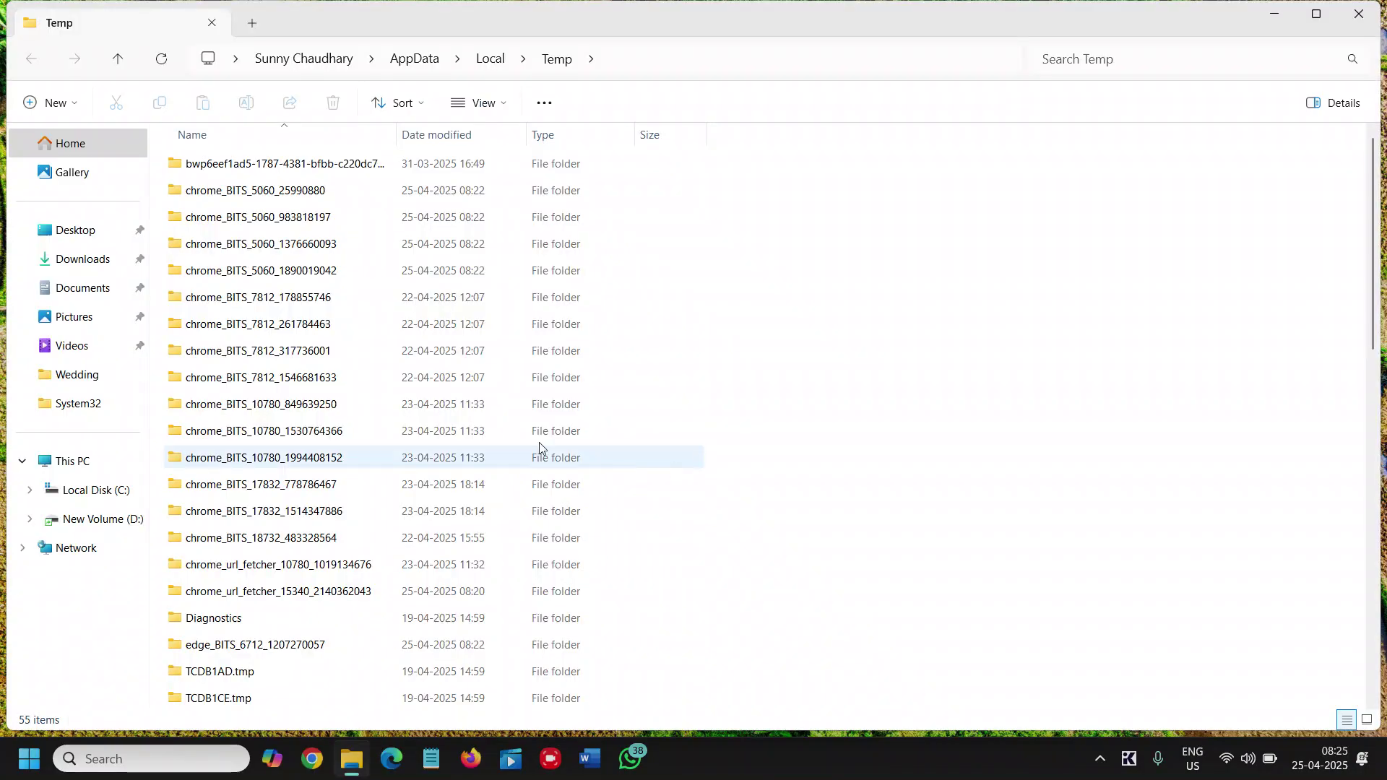
click(325, 324)
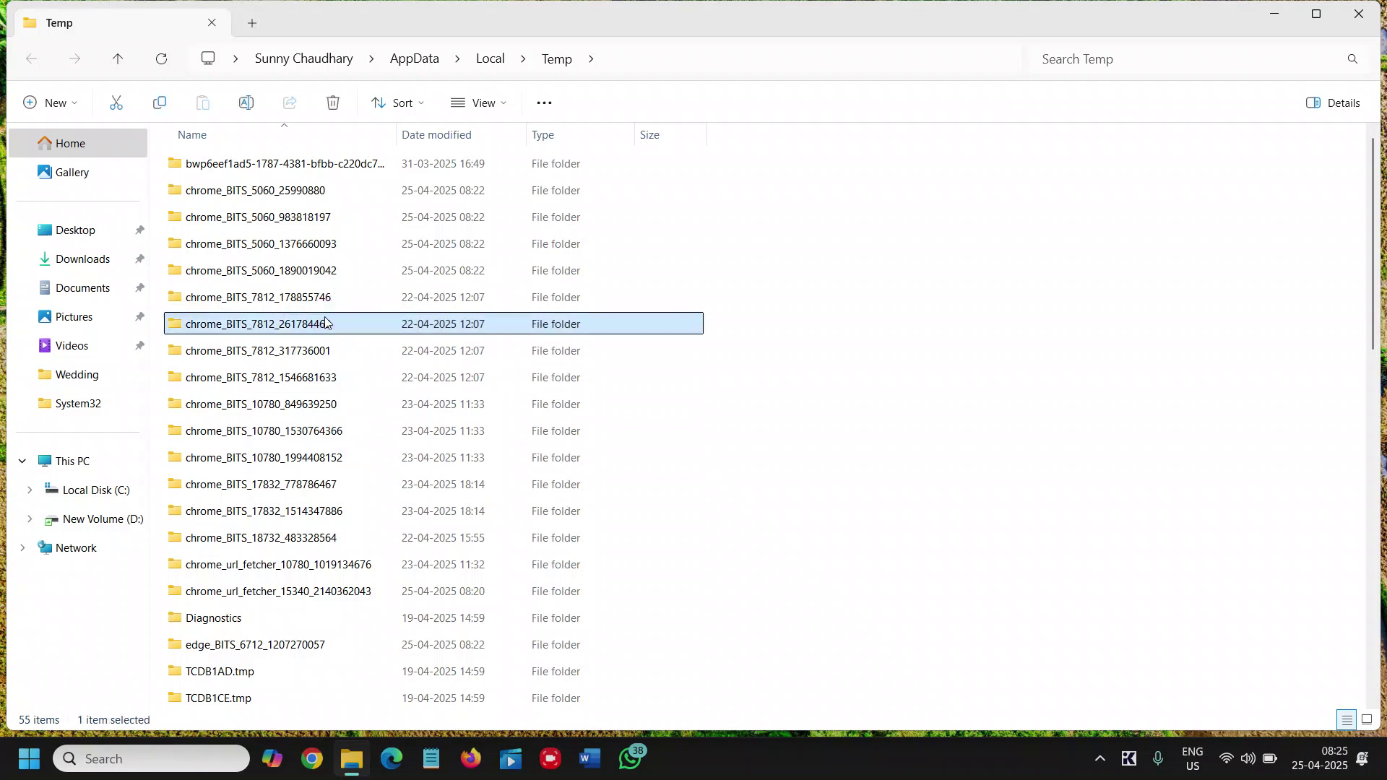
key(ctrl+a)
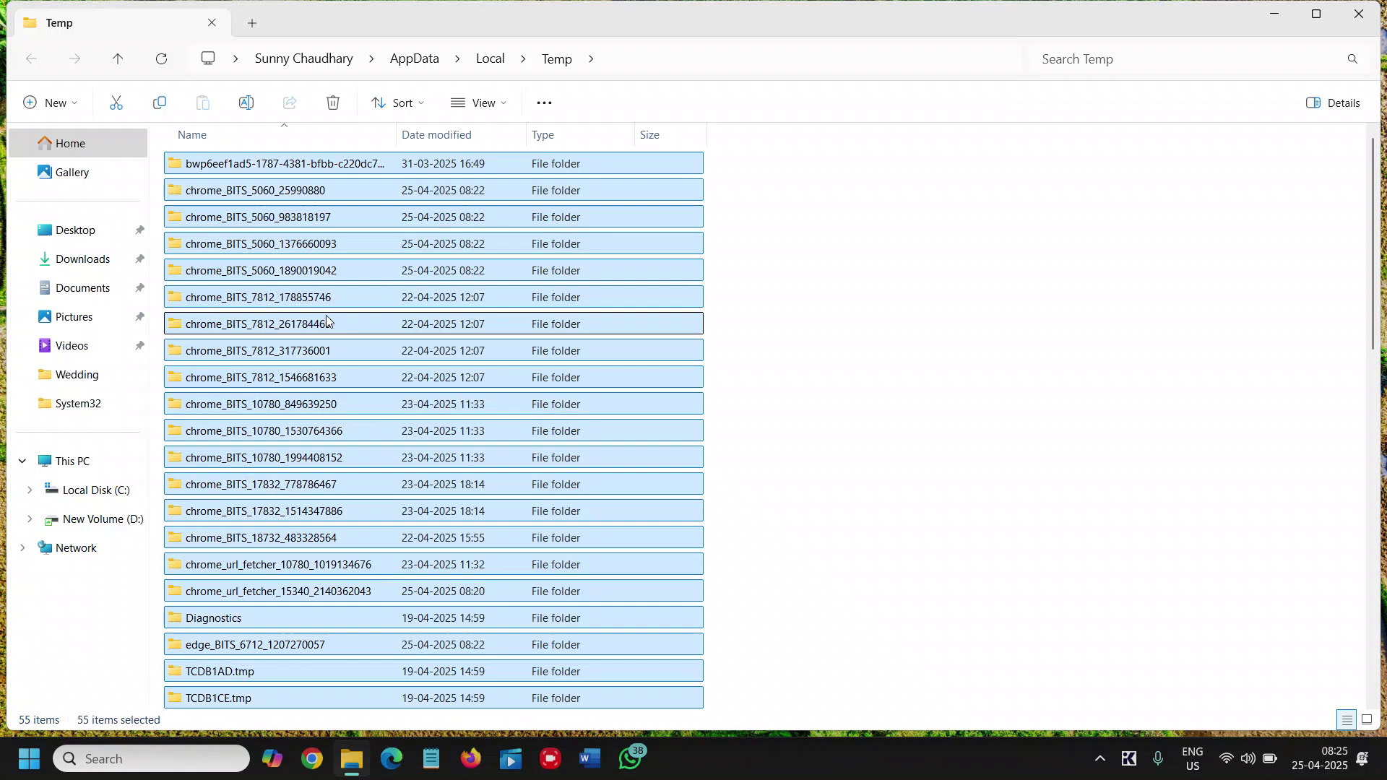
key(shift+Delete)
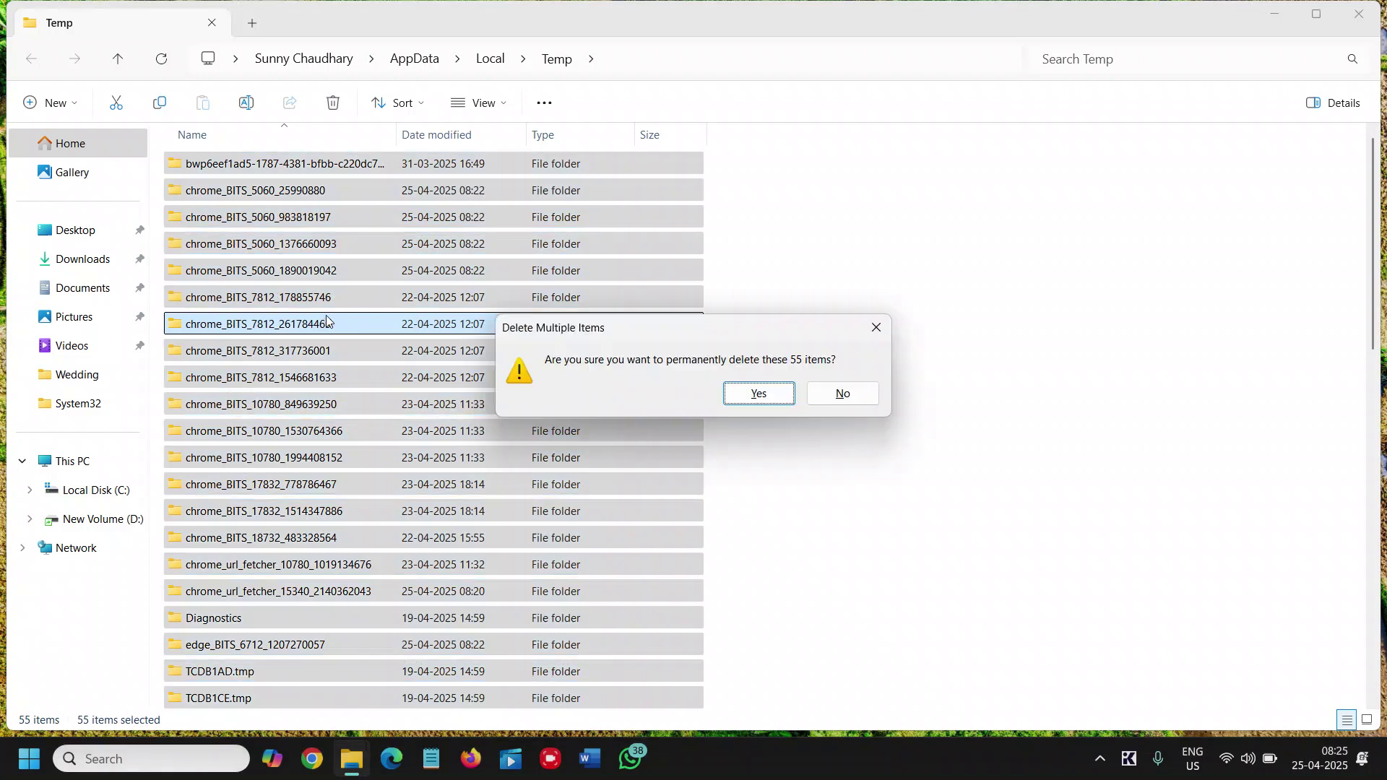
click(744, 396)
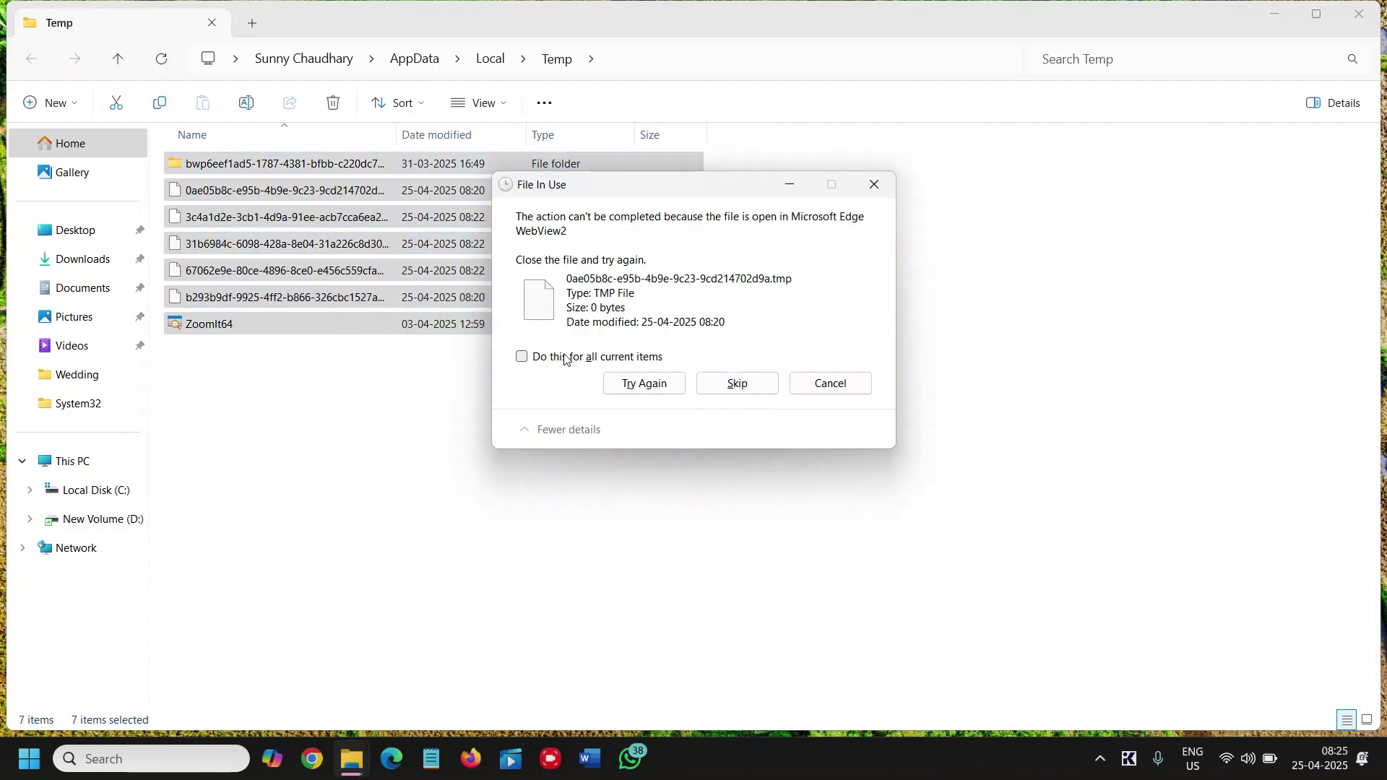
click(521, 357)
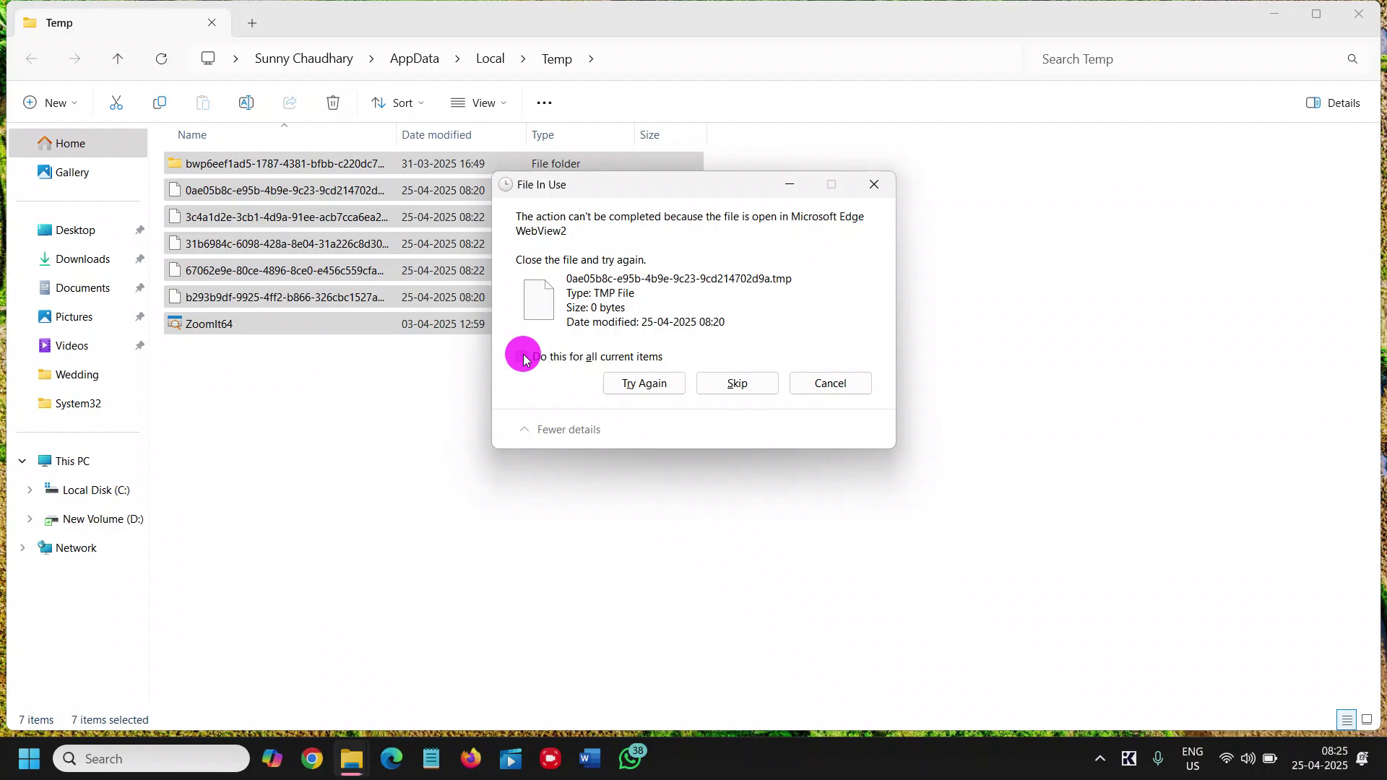
click(735, 384)
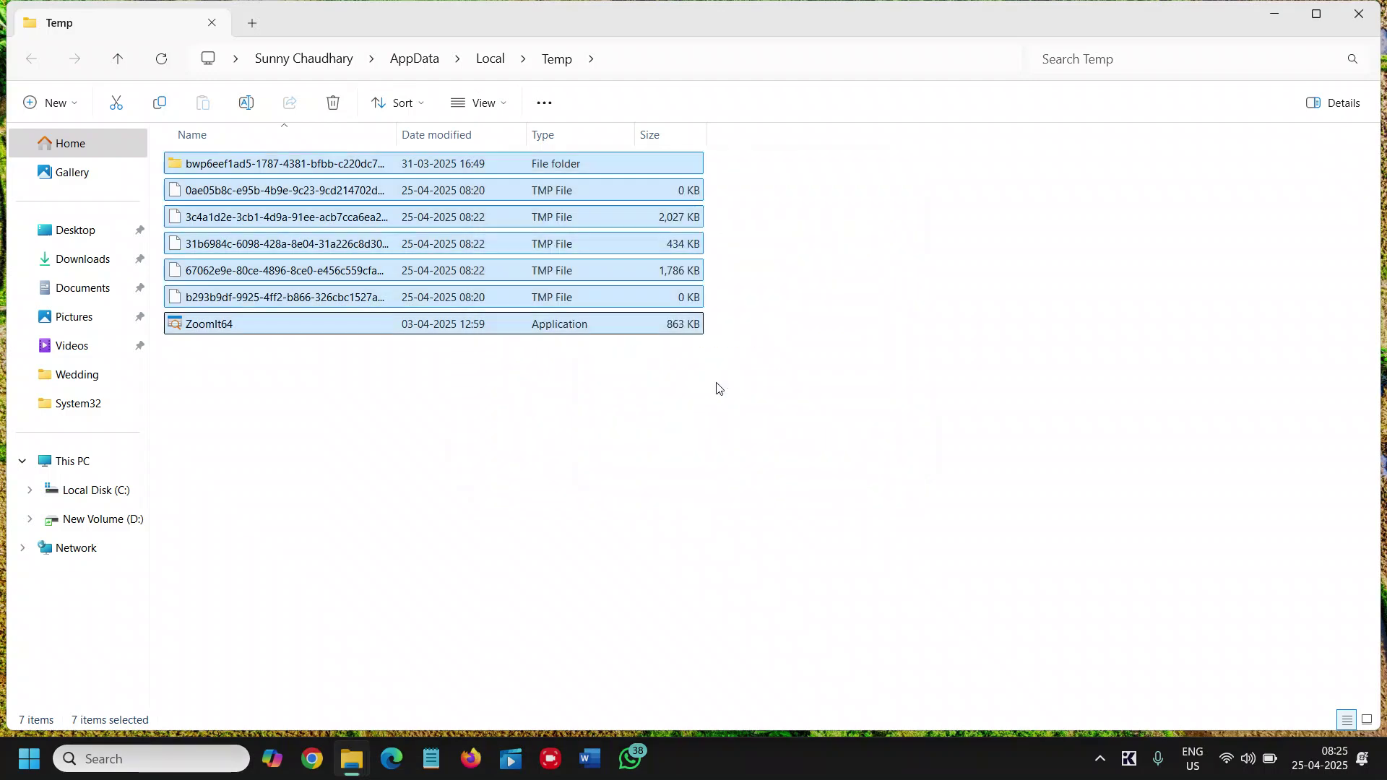
click(1360, 15)
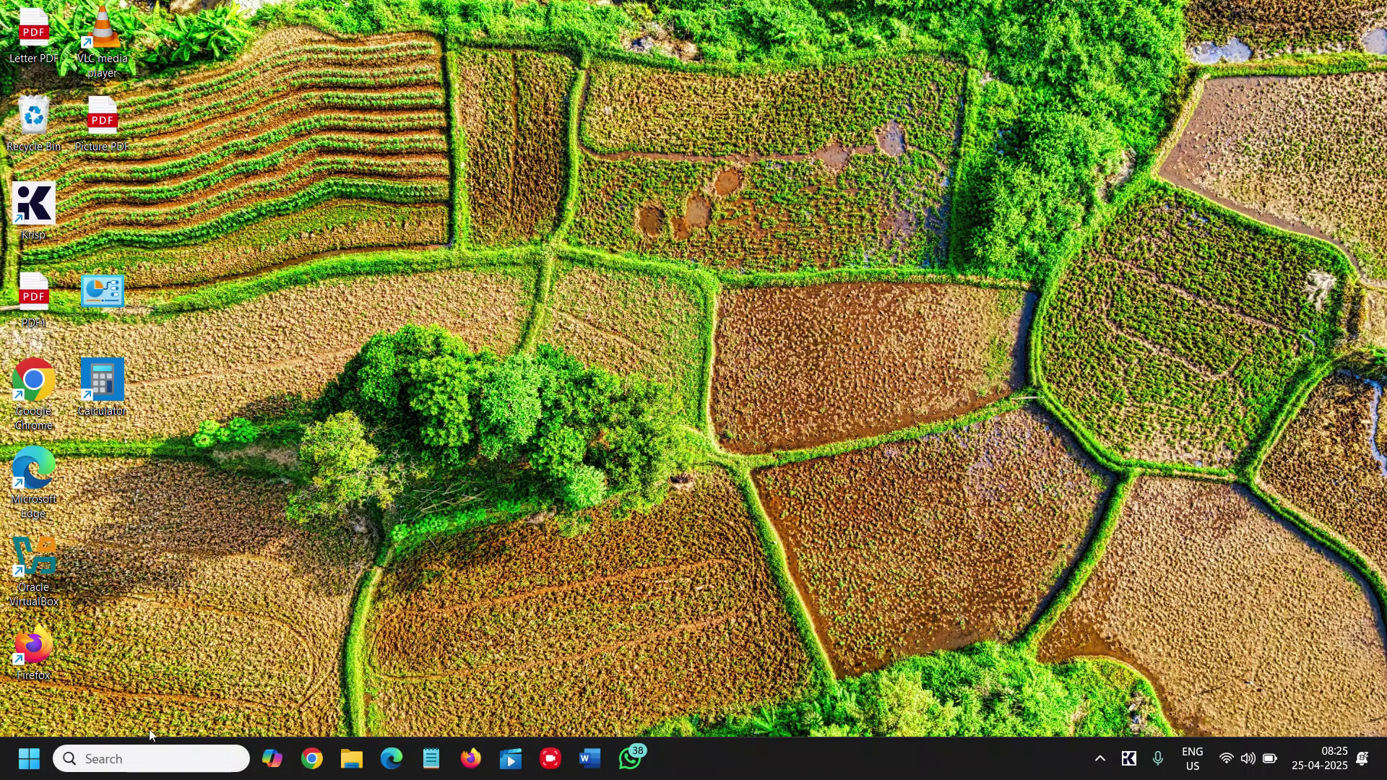
- Reopen the Run dialog, centre it on screen, and enter cleanmgr
right_click(32, 763)
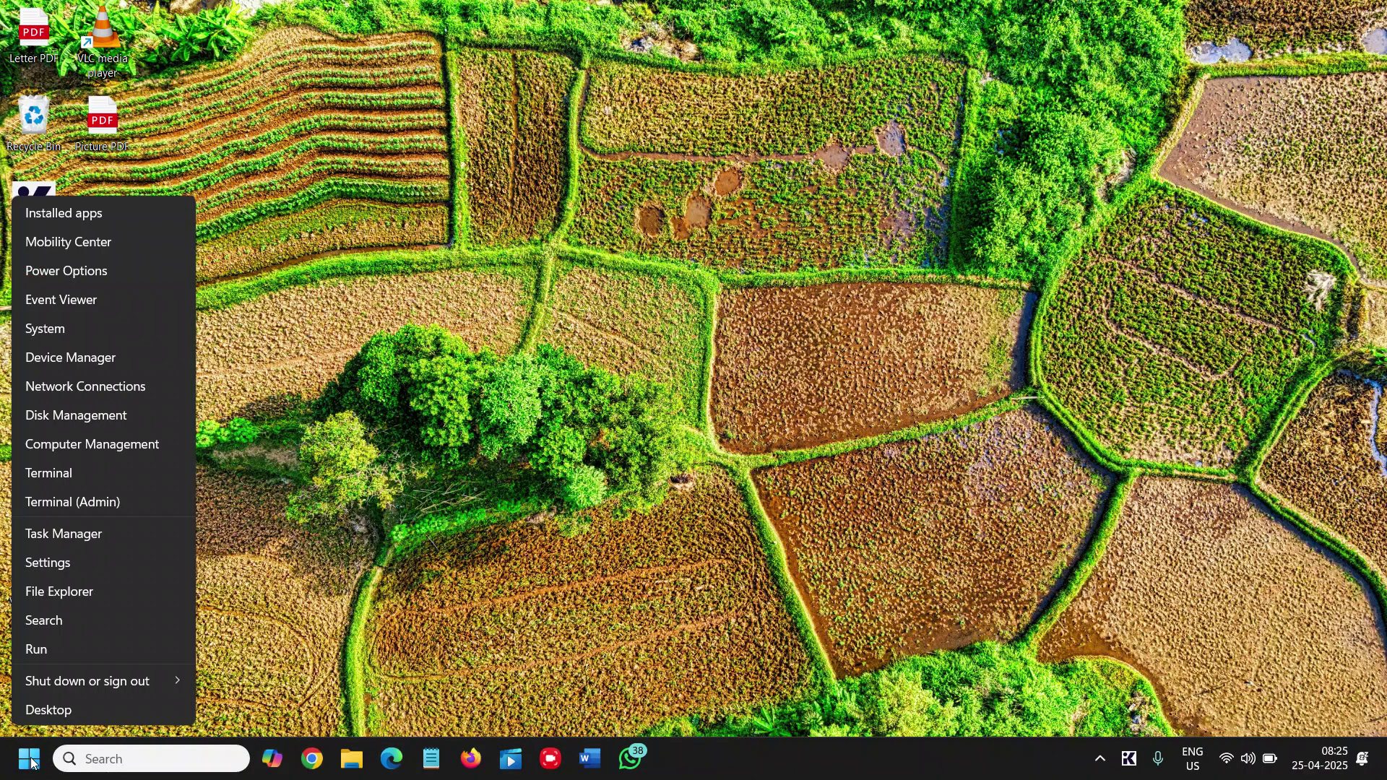
click(68, 653)
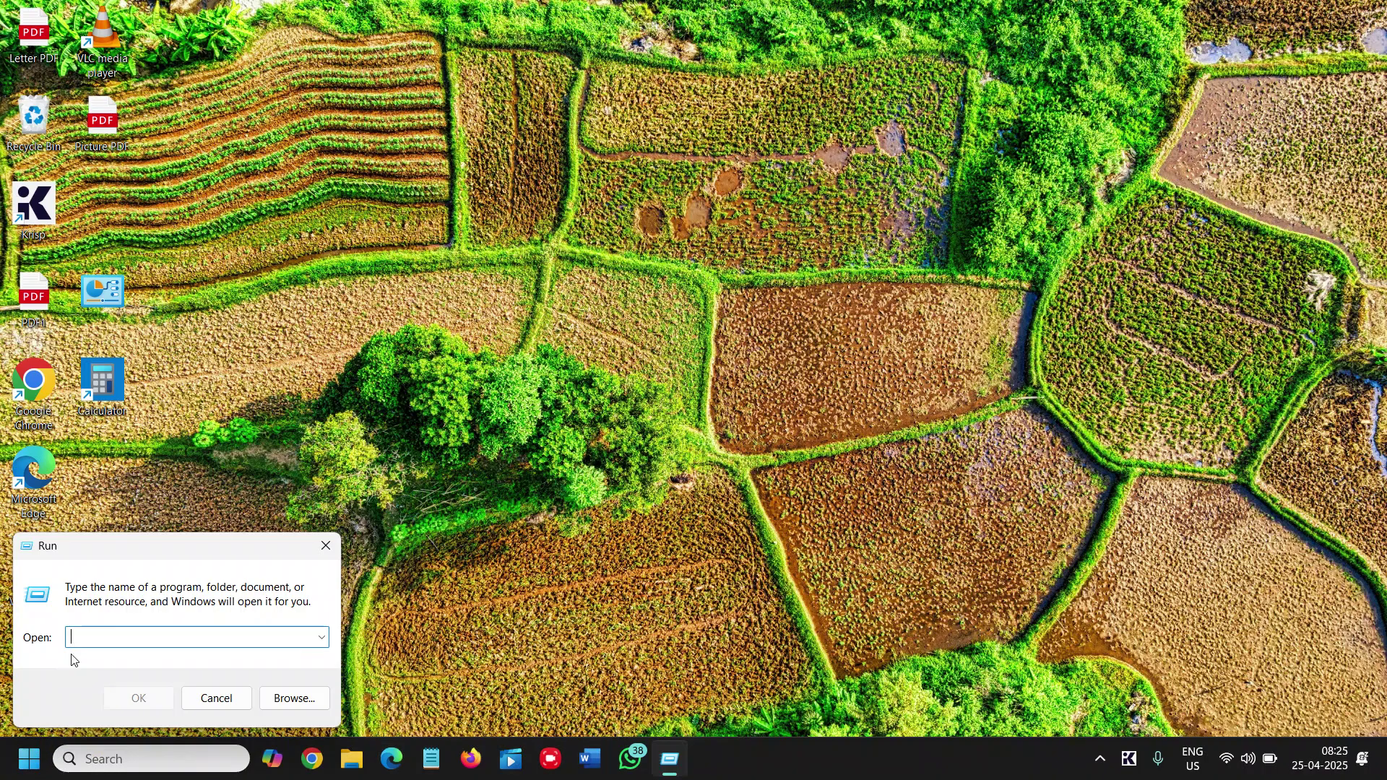
click(526, 454)
click(833, 296)
click(214, 556)
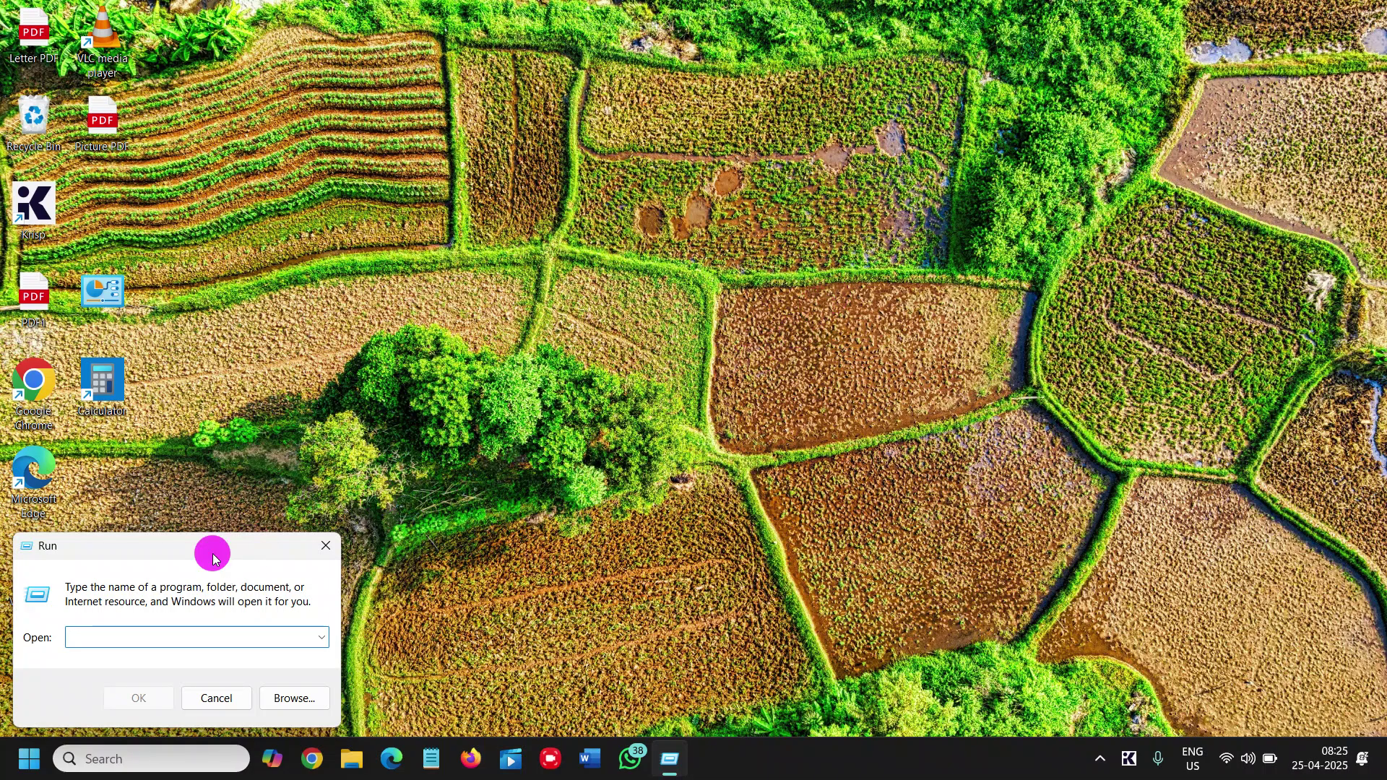
drag(215, 556, 679, 341)
text(clean)
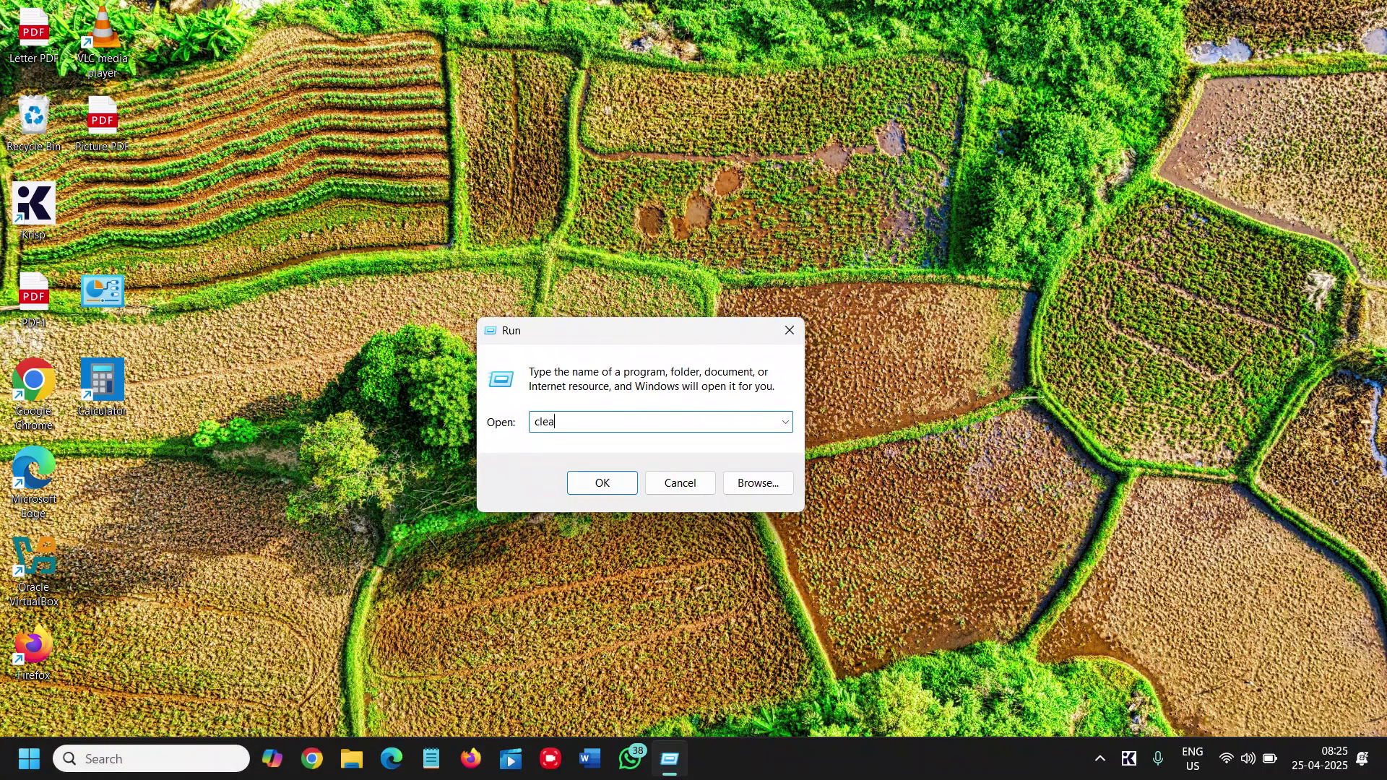
text(mgr)
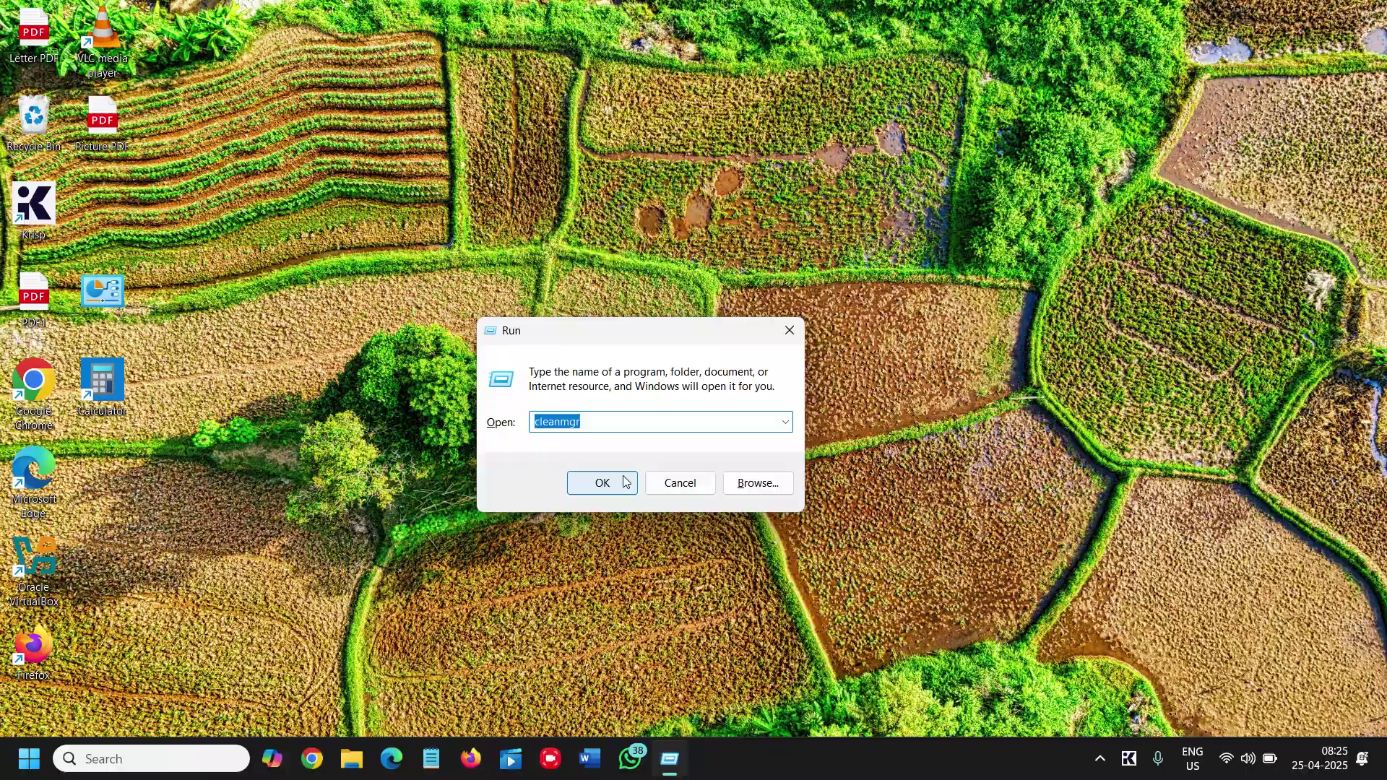
- Launch Disk Cleanup with cleanmgr and scan drive C:
click(589, 535)
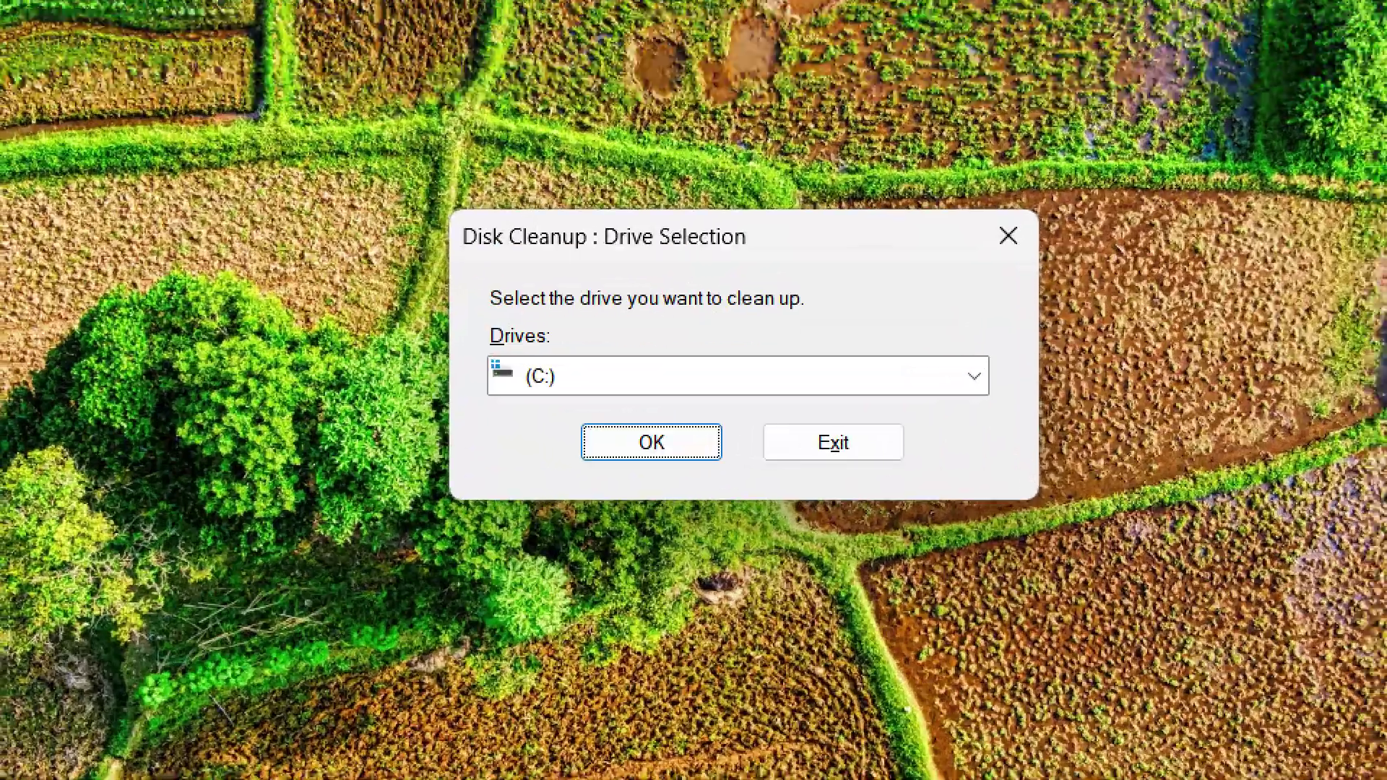
click(622, 392)
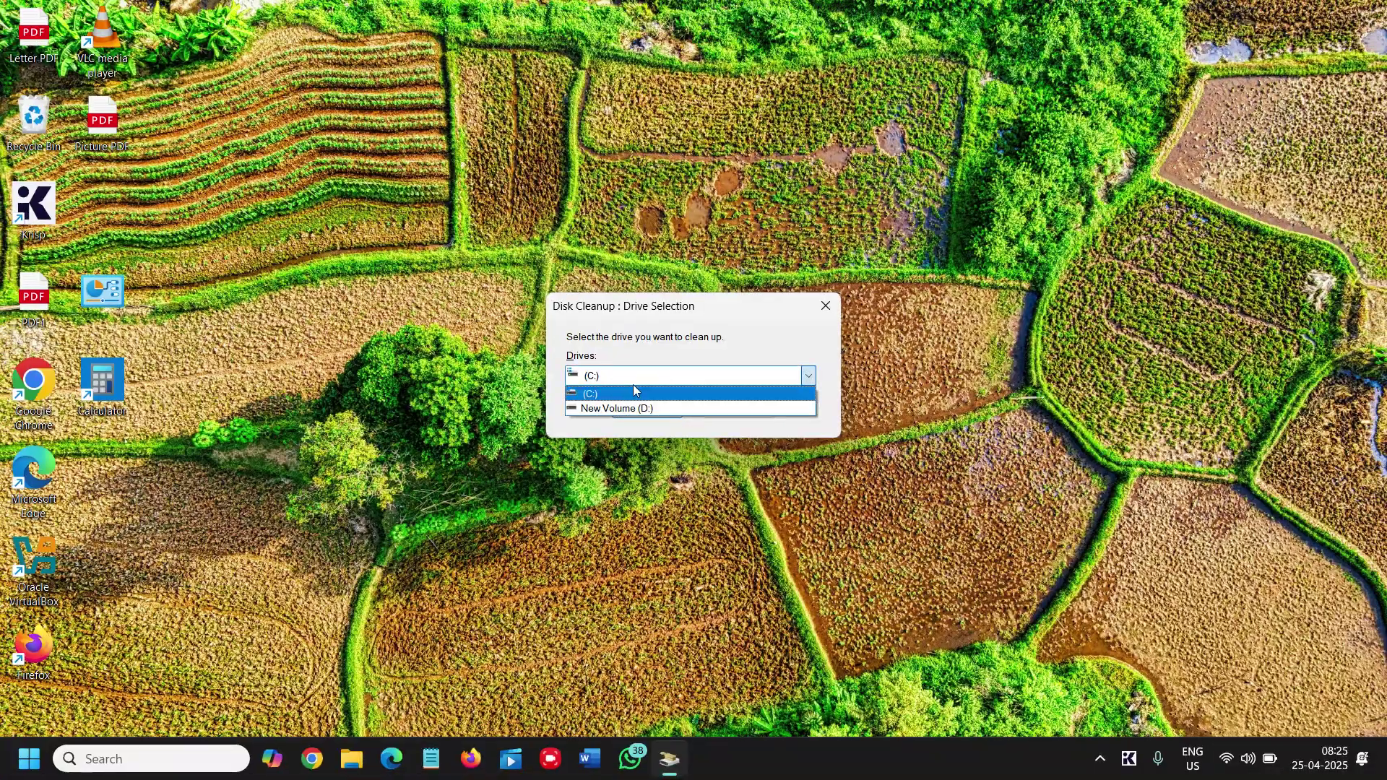
click(633, 391)
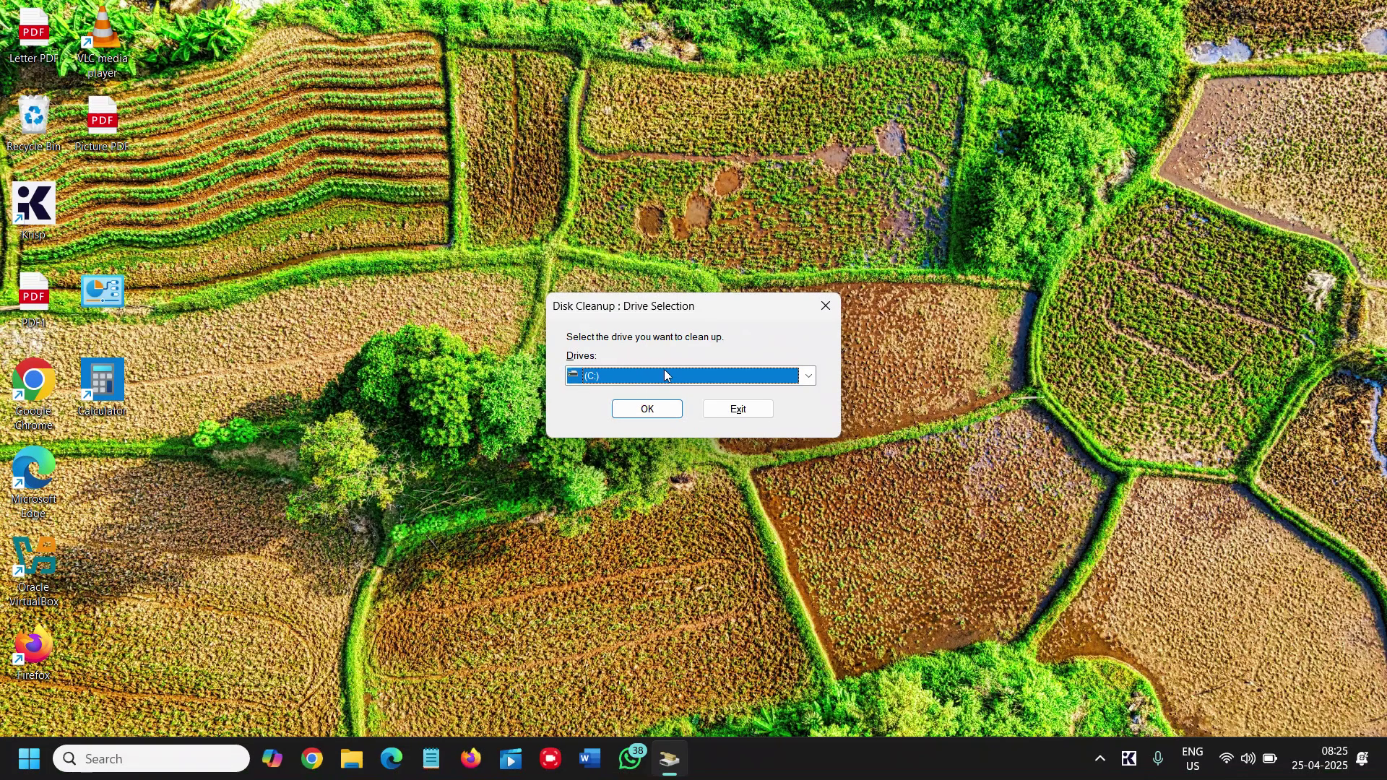
click(636, 407)
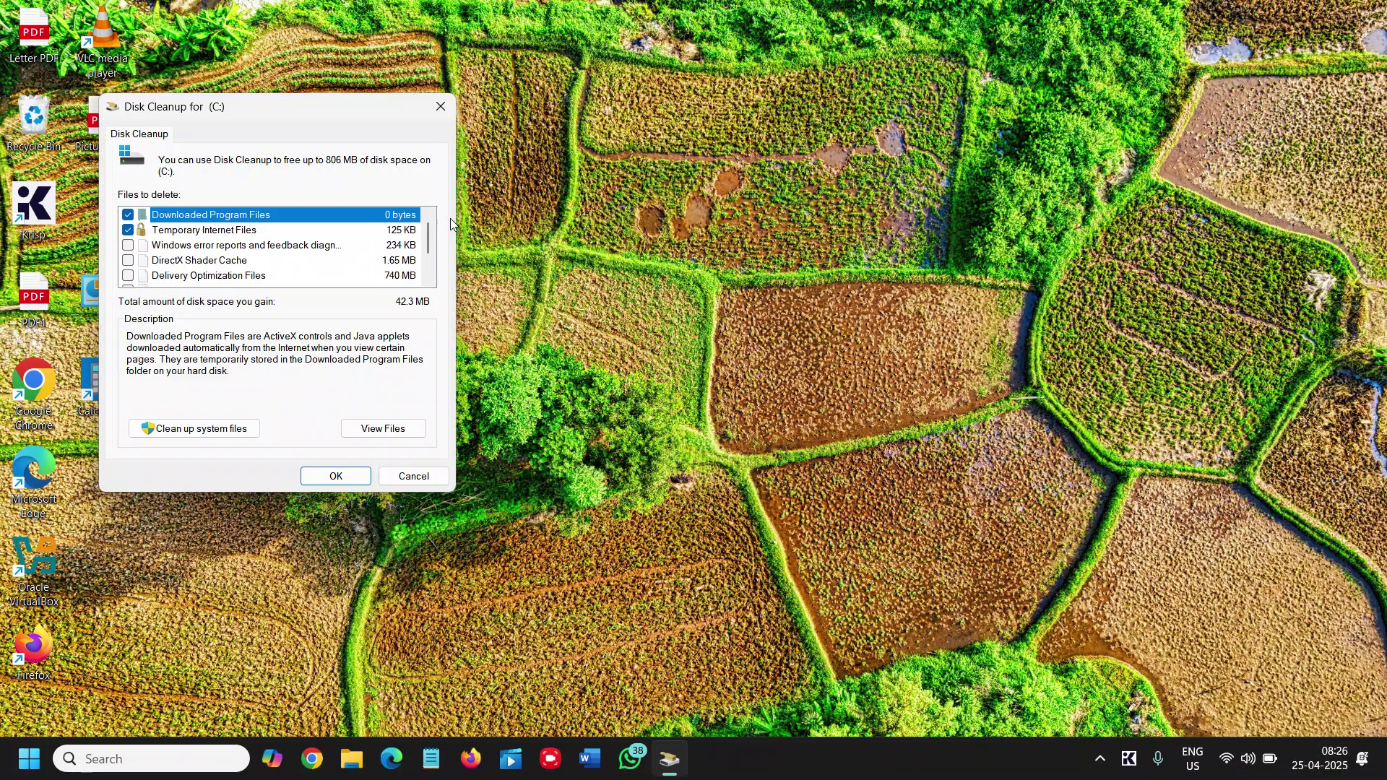
drag(180, 110, 538, 165)
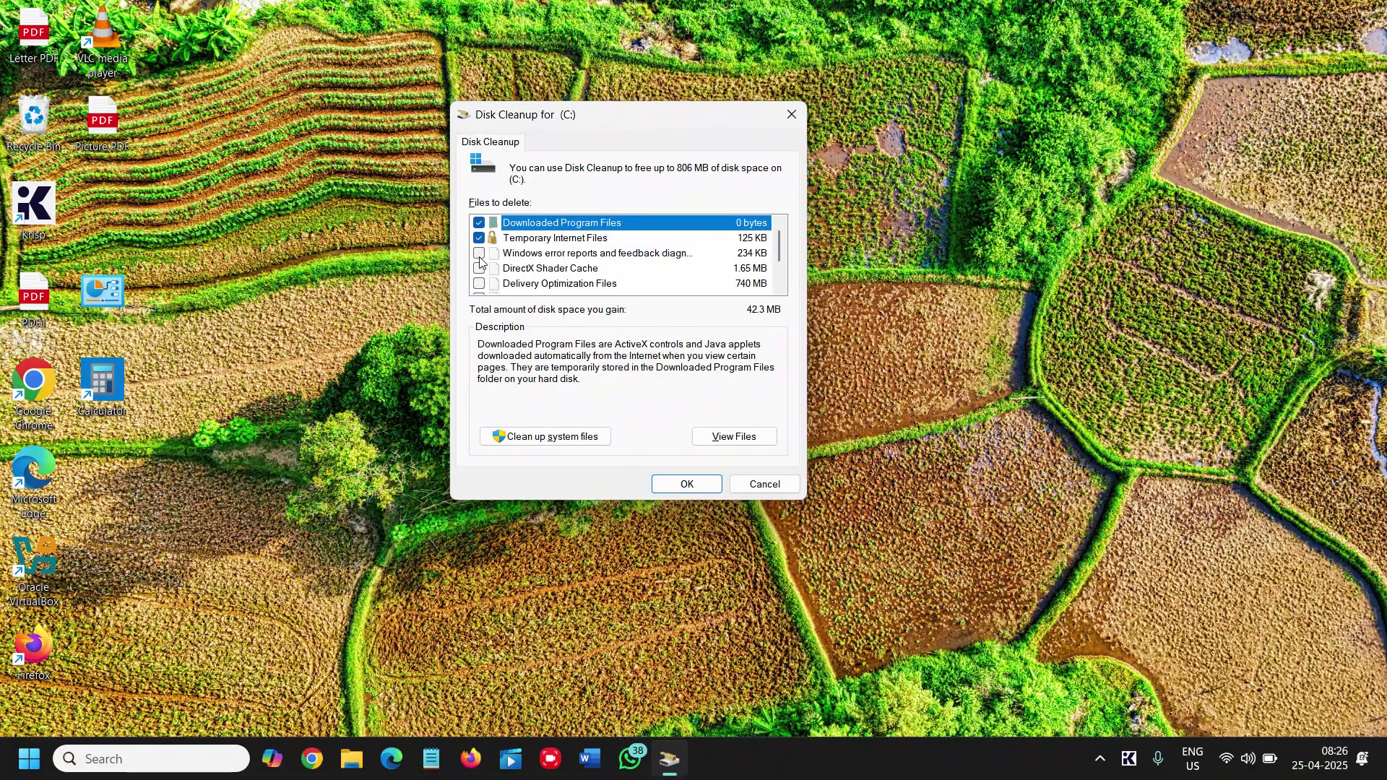
- Select error reports, Shader Cache, Delivery Optimization, Recycle Bin and Temporary files, then delete them
click(402, 266)
click(479, 268)
click(479, 283)
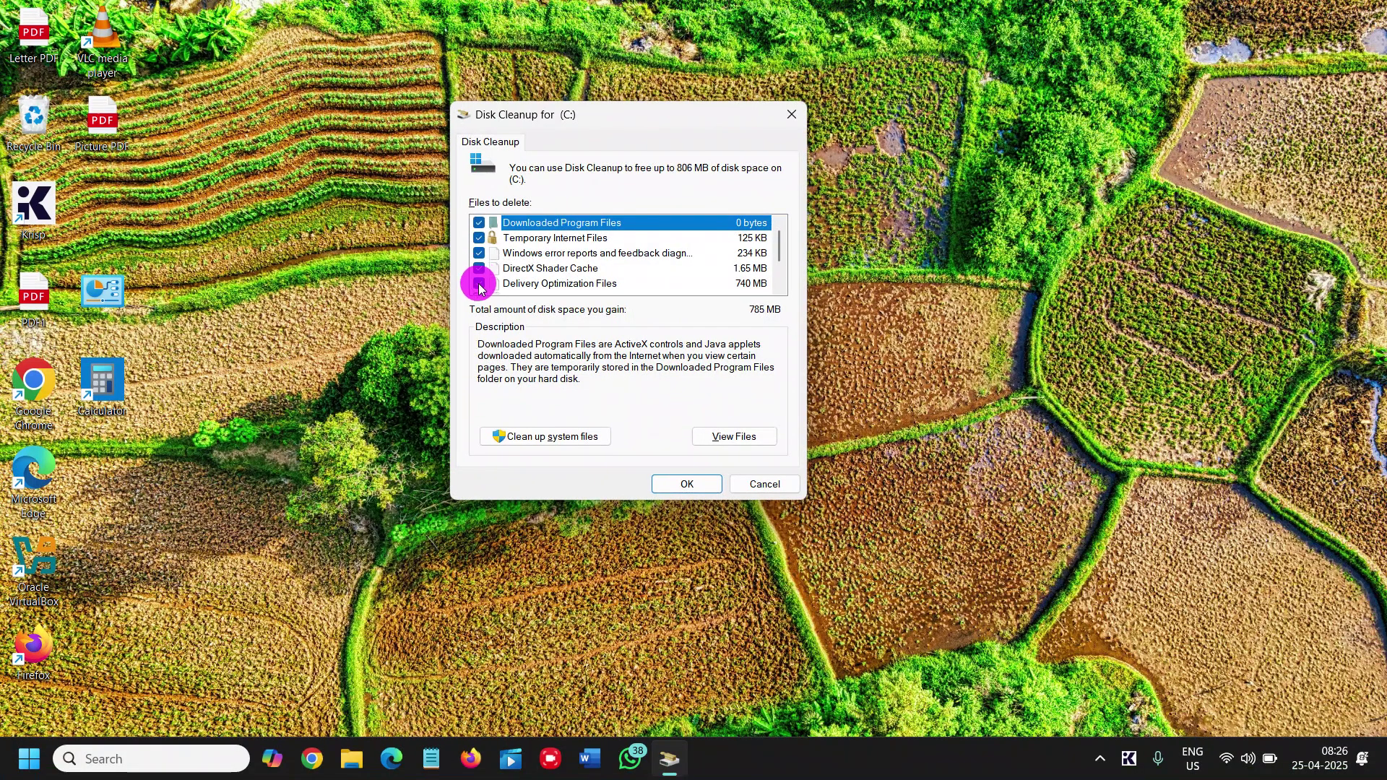
scroll(482, 288, down, 1)
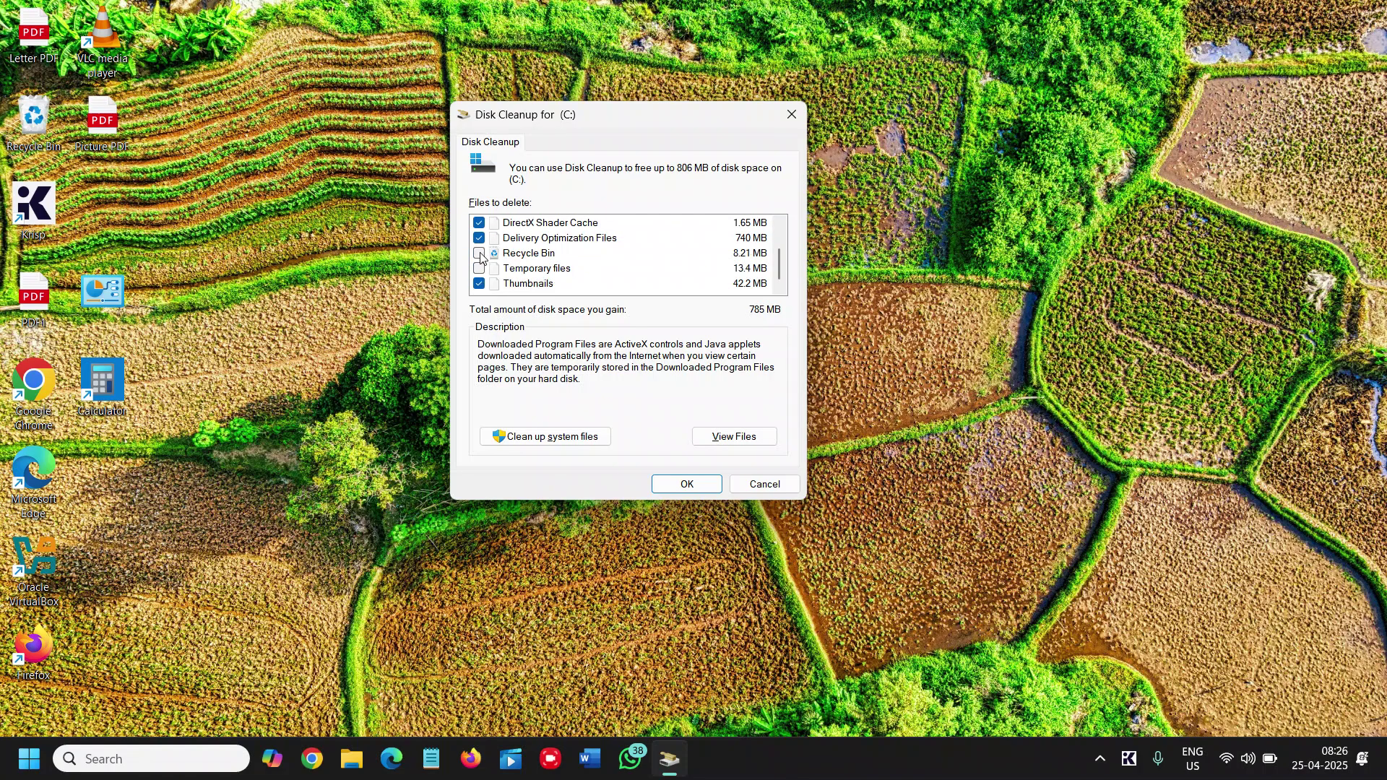
click(479, 253)
click(479, 269)
click(687, 484)
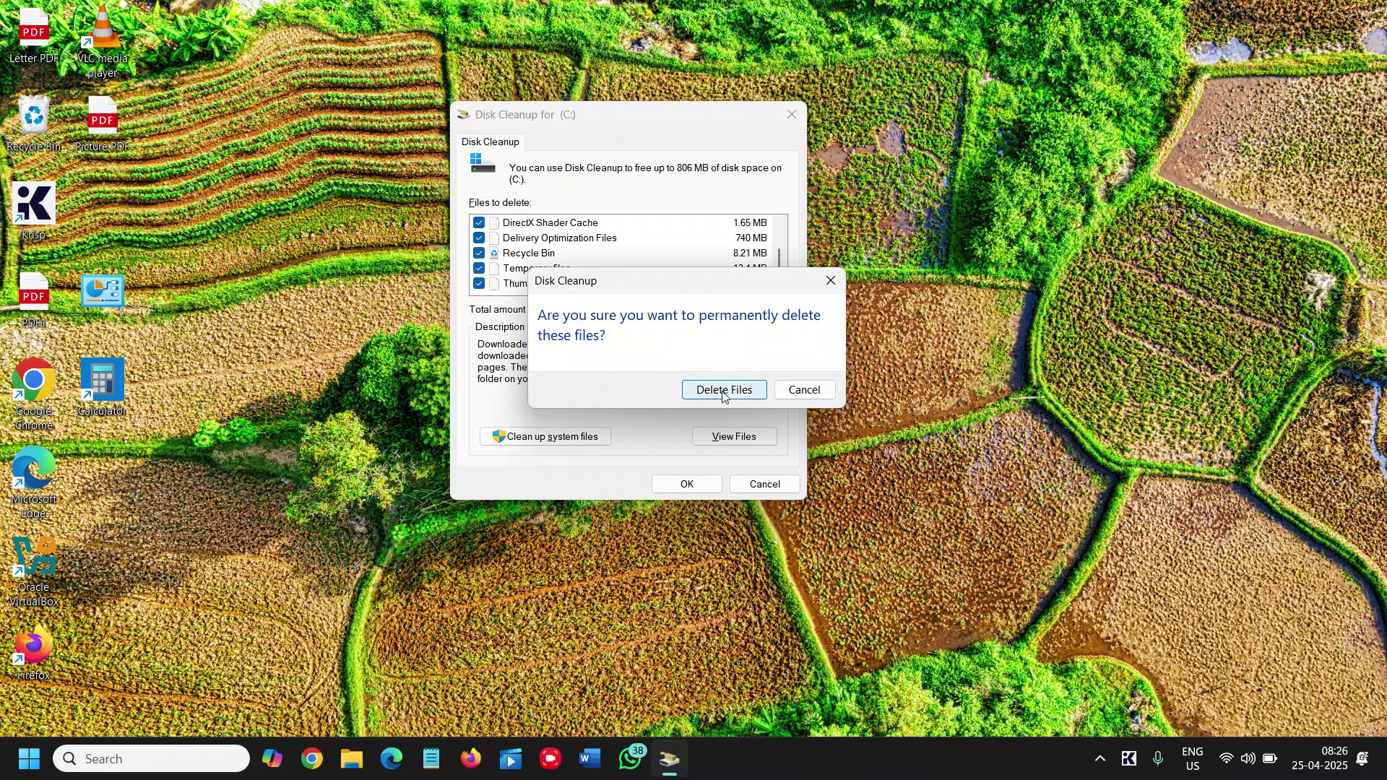
click(720, 390)
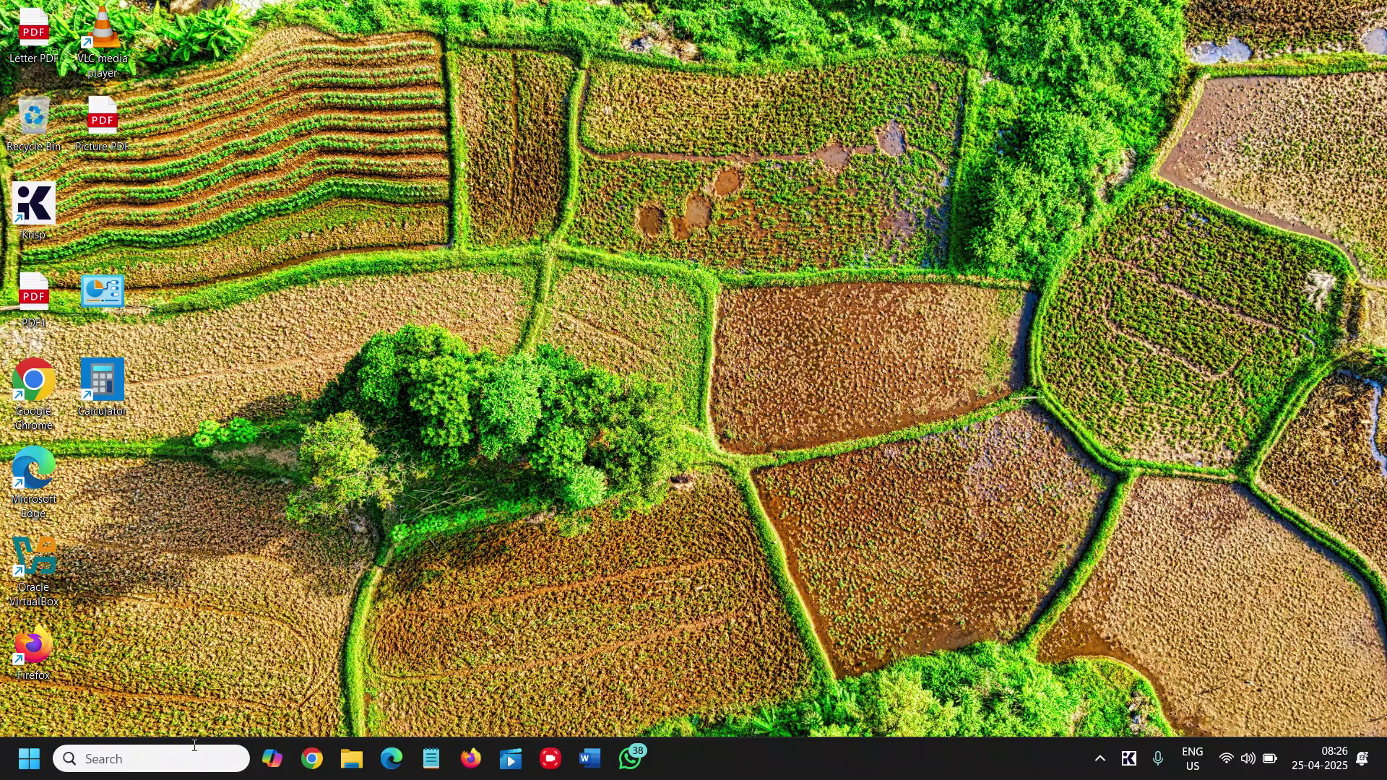
- Search Windows for 'storage' from the taskbar
click(143, 760)
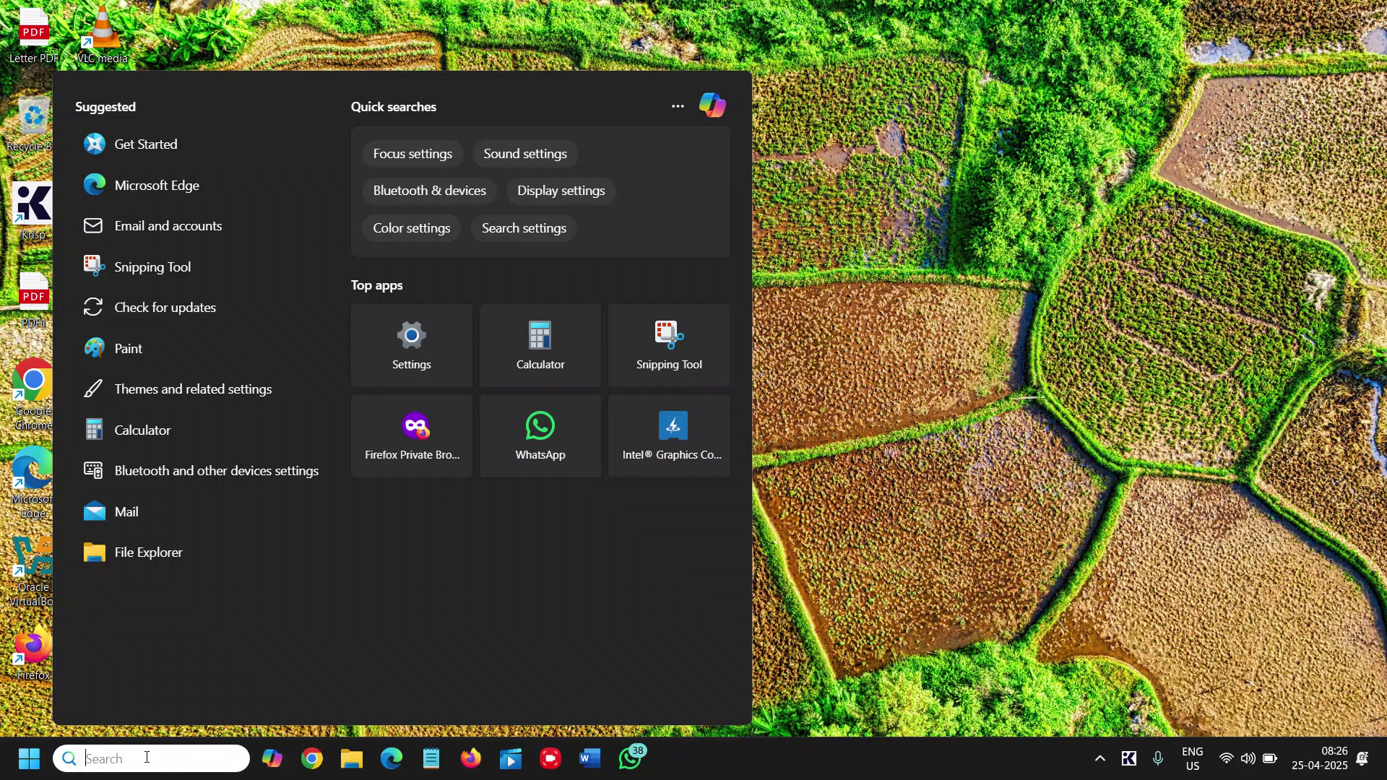
text(st)
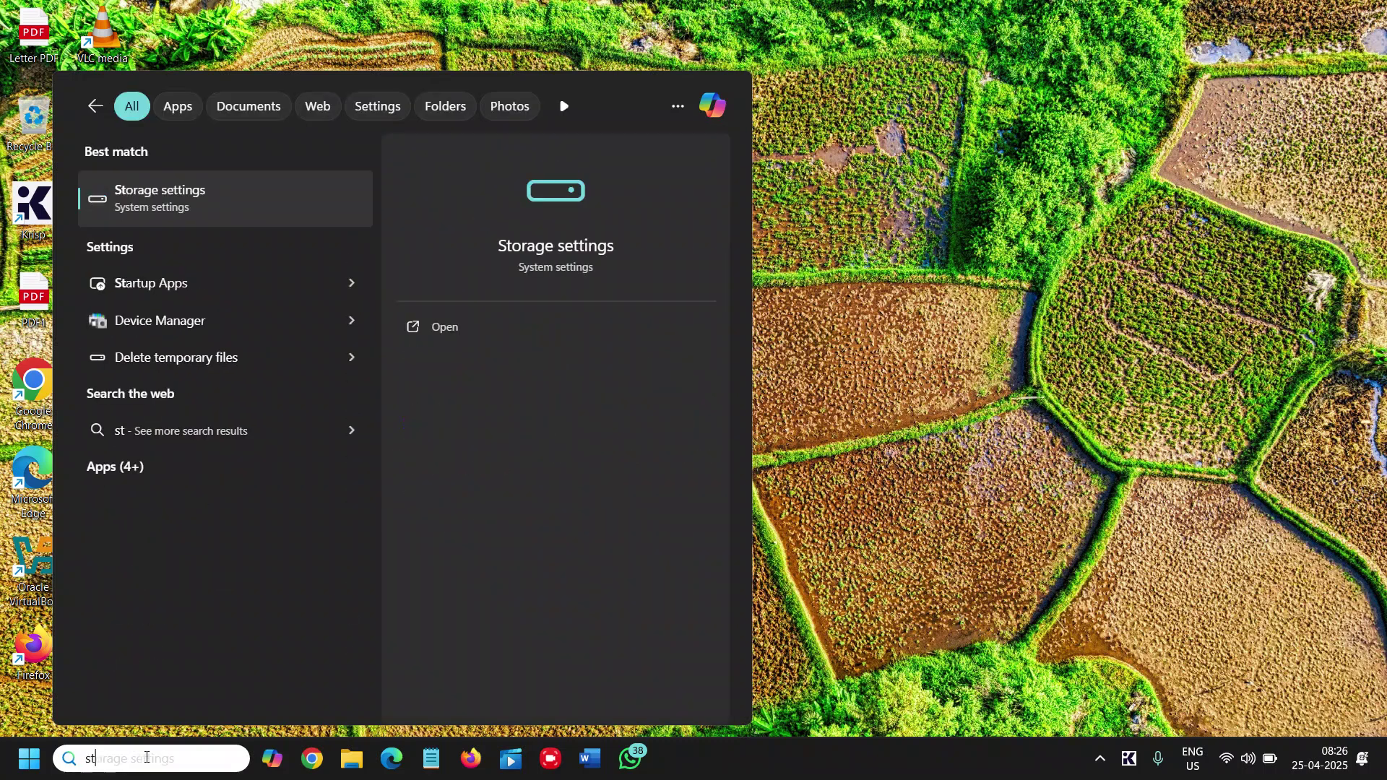
text(orage)
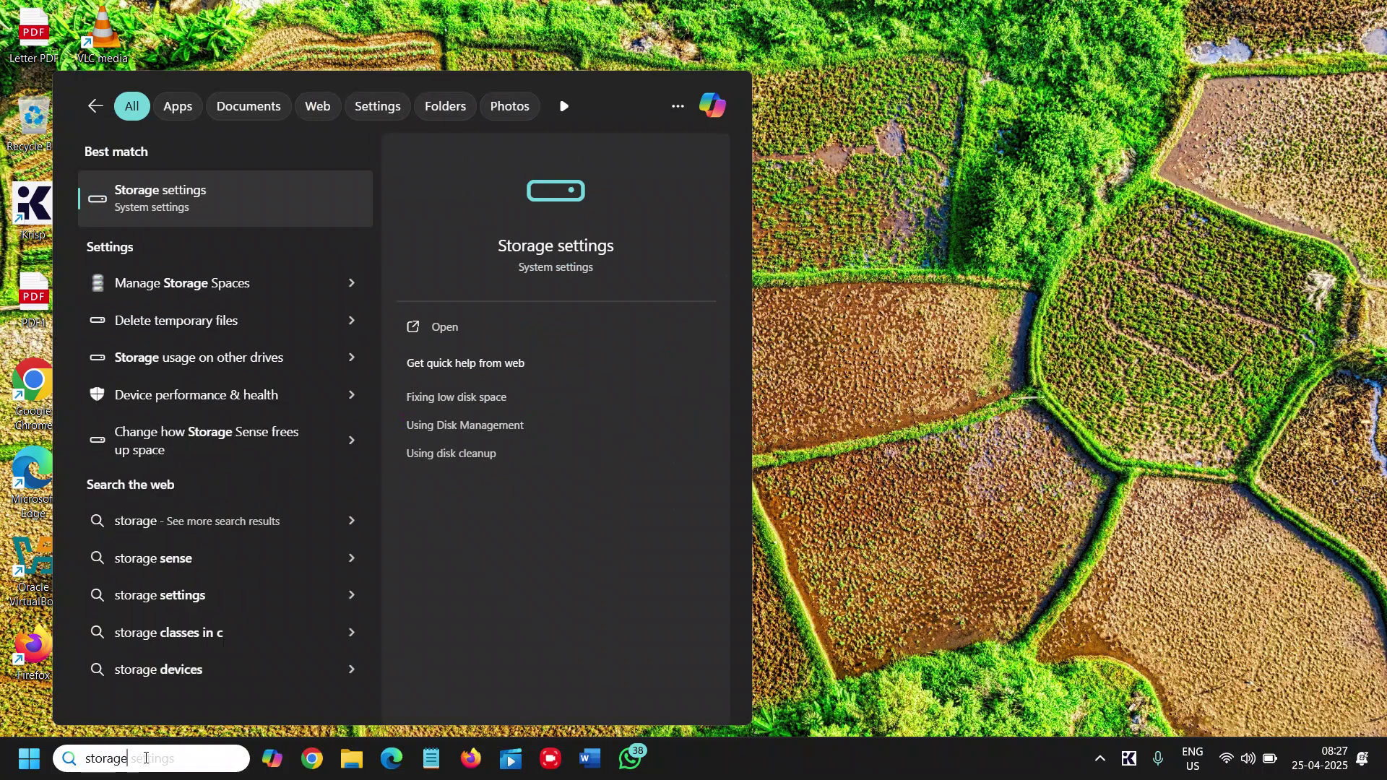
- Open Storage settings and go to its Cleanup recommendations page
click(219, 209)
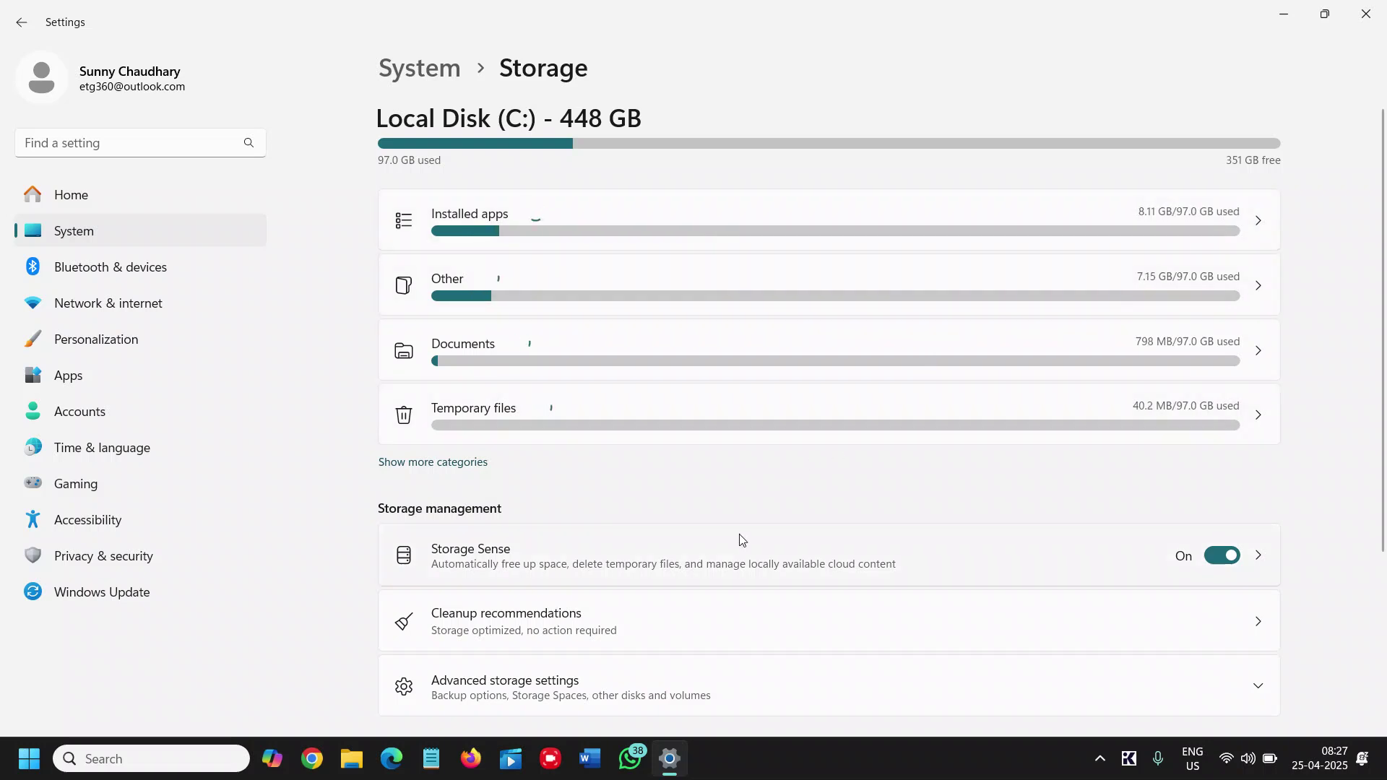
scroll(741, 539, down, 3)
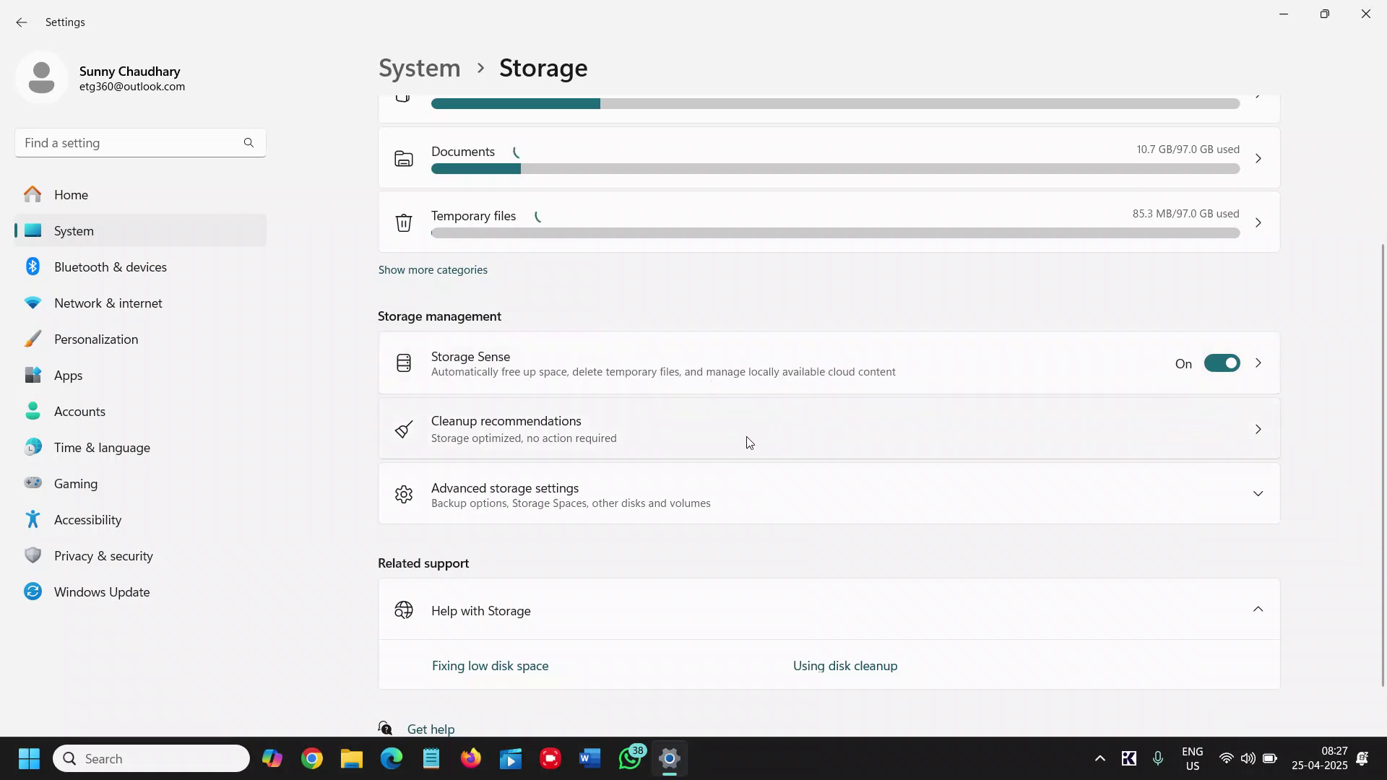
scroll(723, 445, up, 2)
scroll(723, 446, down, 3)
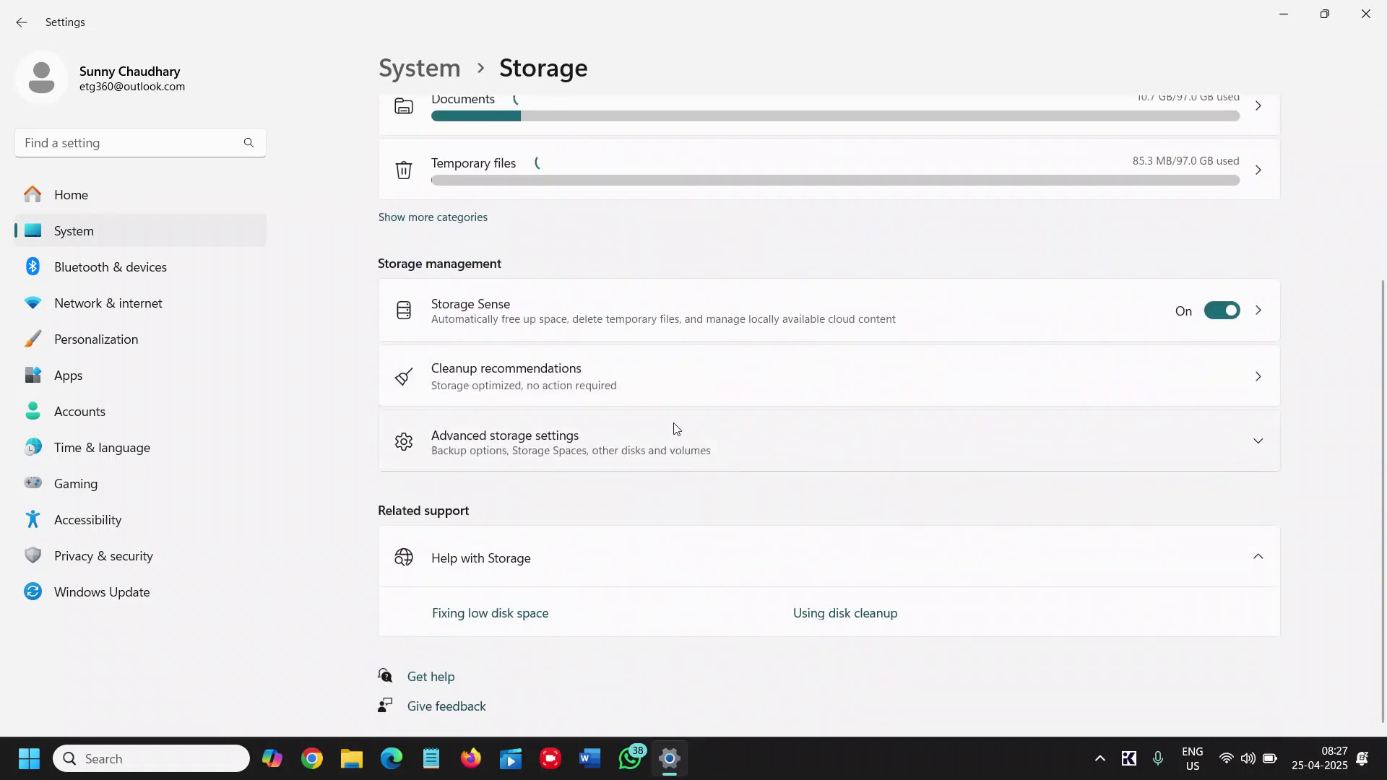
scroll(691, 390, up, 3)
scroll(719, 431, down, 3)
click(751, 441)
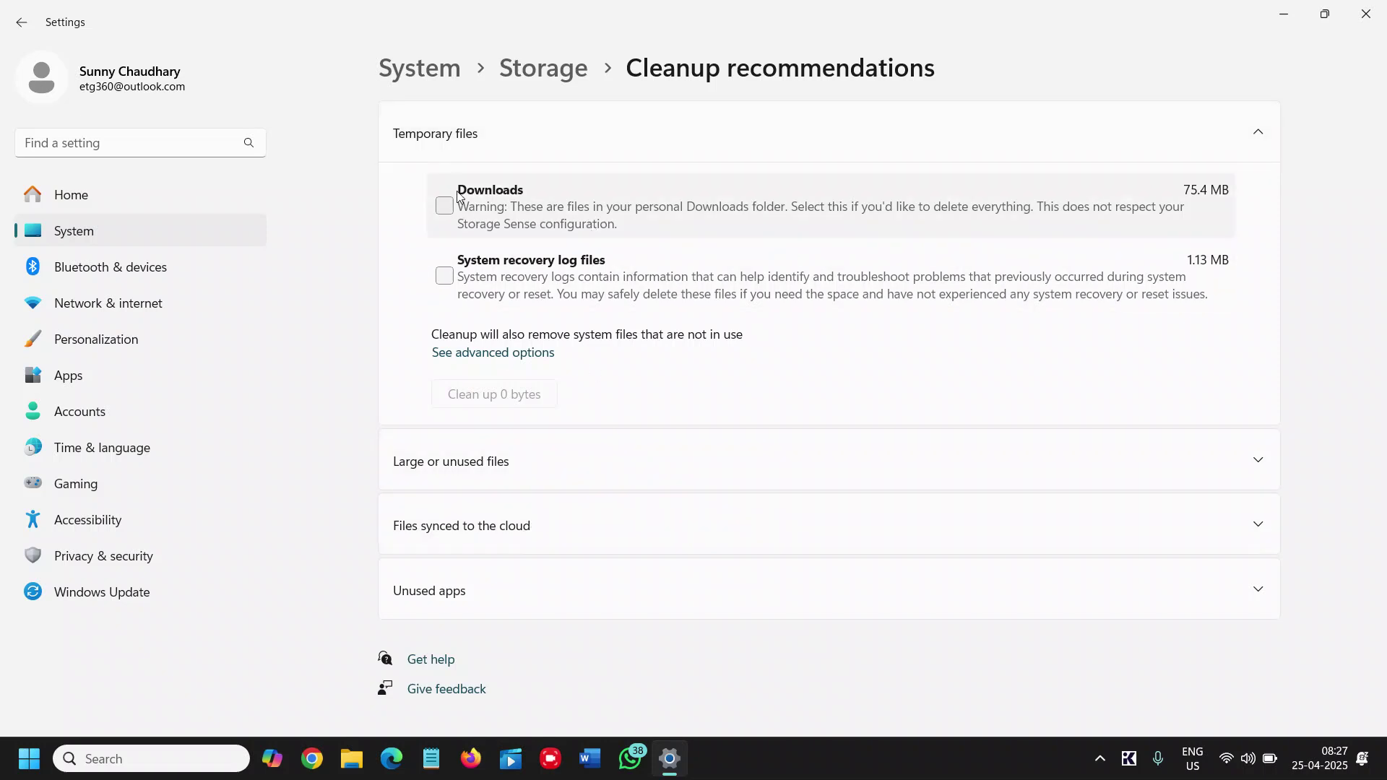
- Tick Downloads and System recovery log files, then confirm cleaning up 76.5 MB
click(441, 215)
click(444, 275)
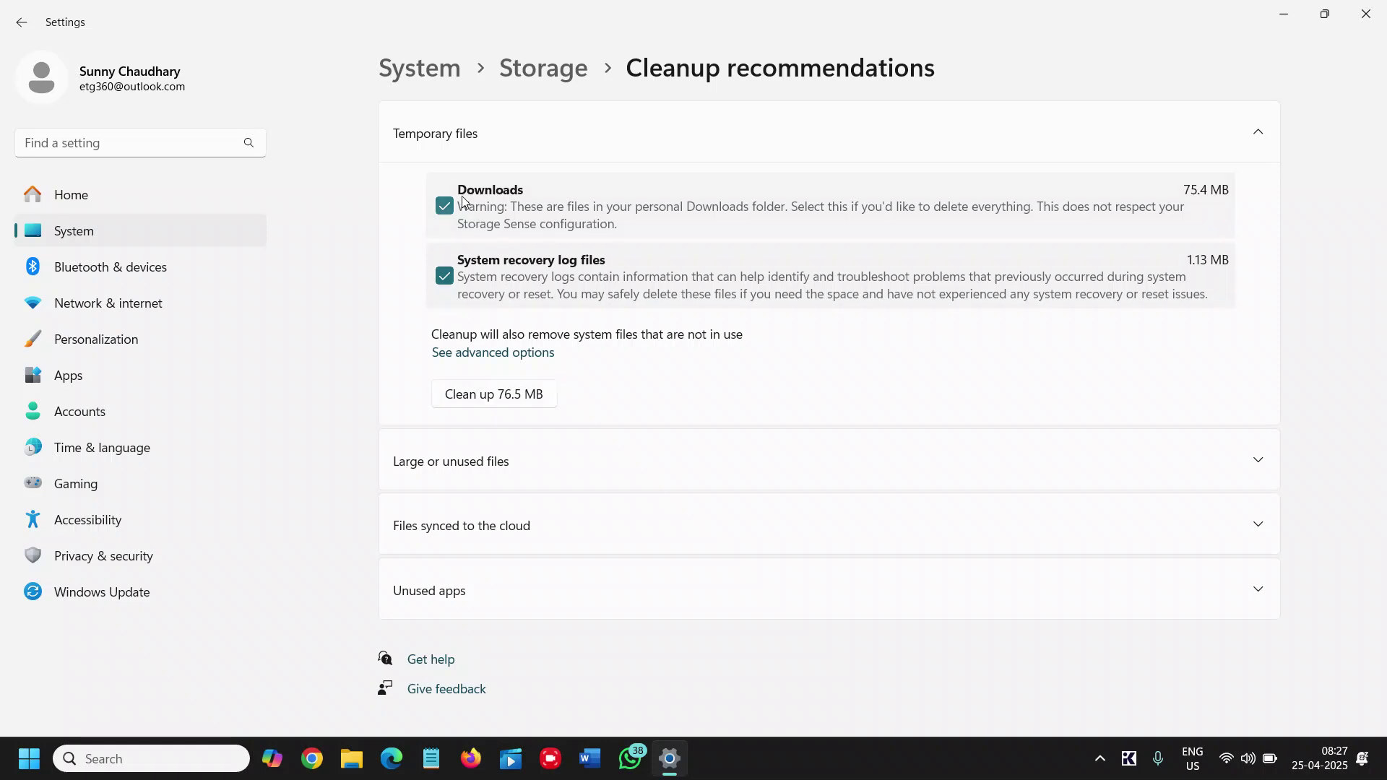
click(520, 394)
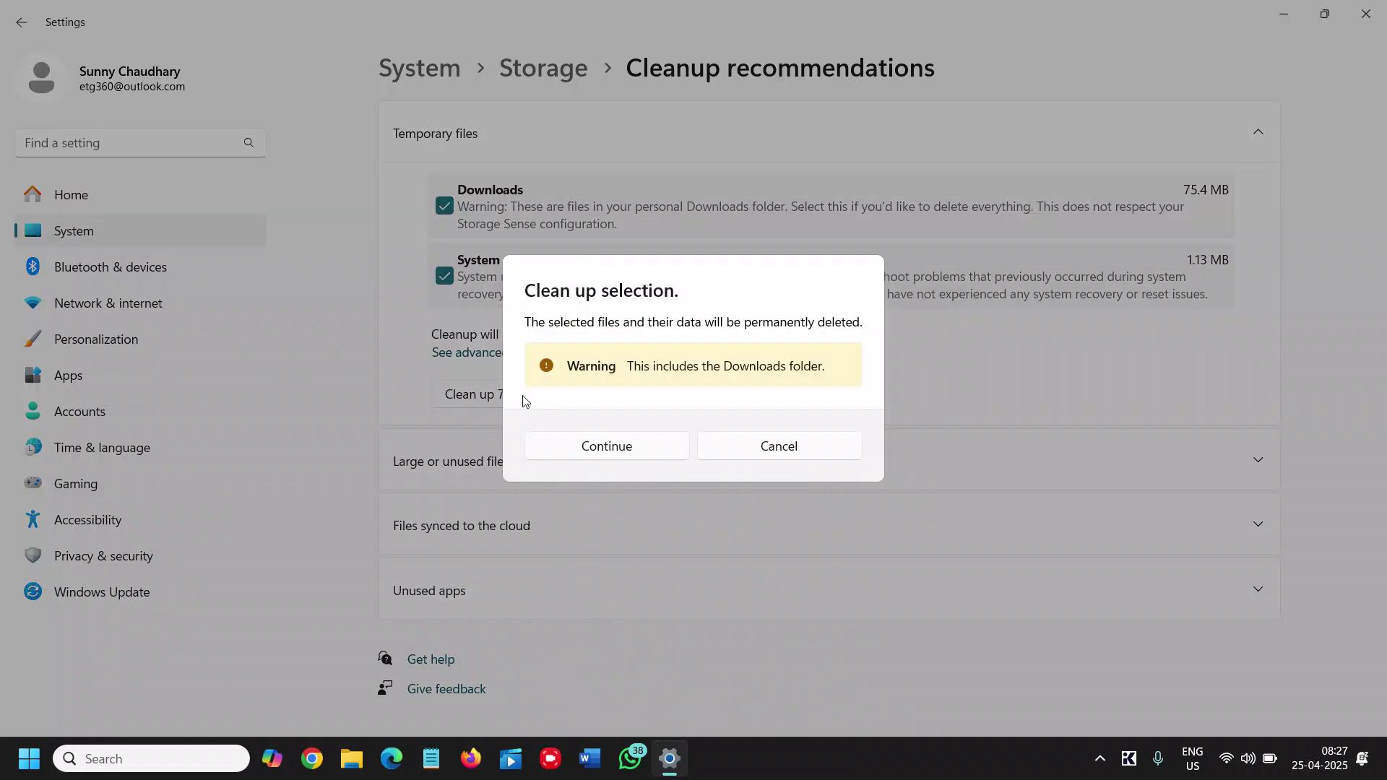
click(608, 447)
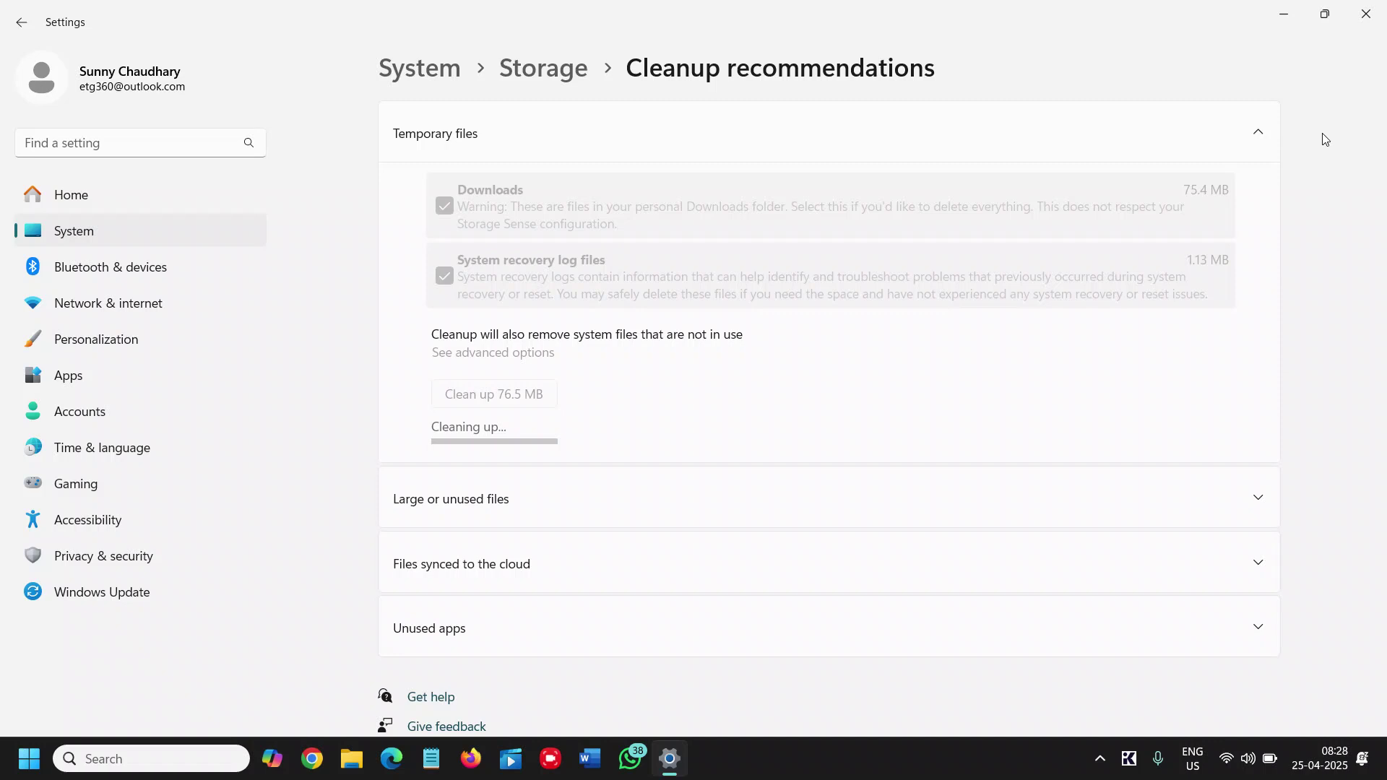
- Minimize the Settings window to the taskbar
click(1285, 14)
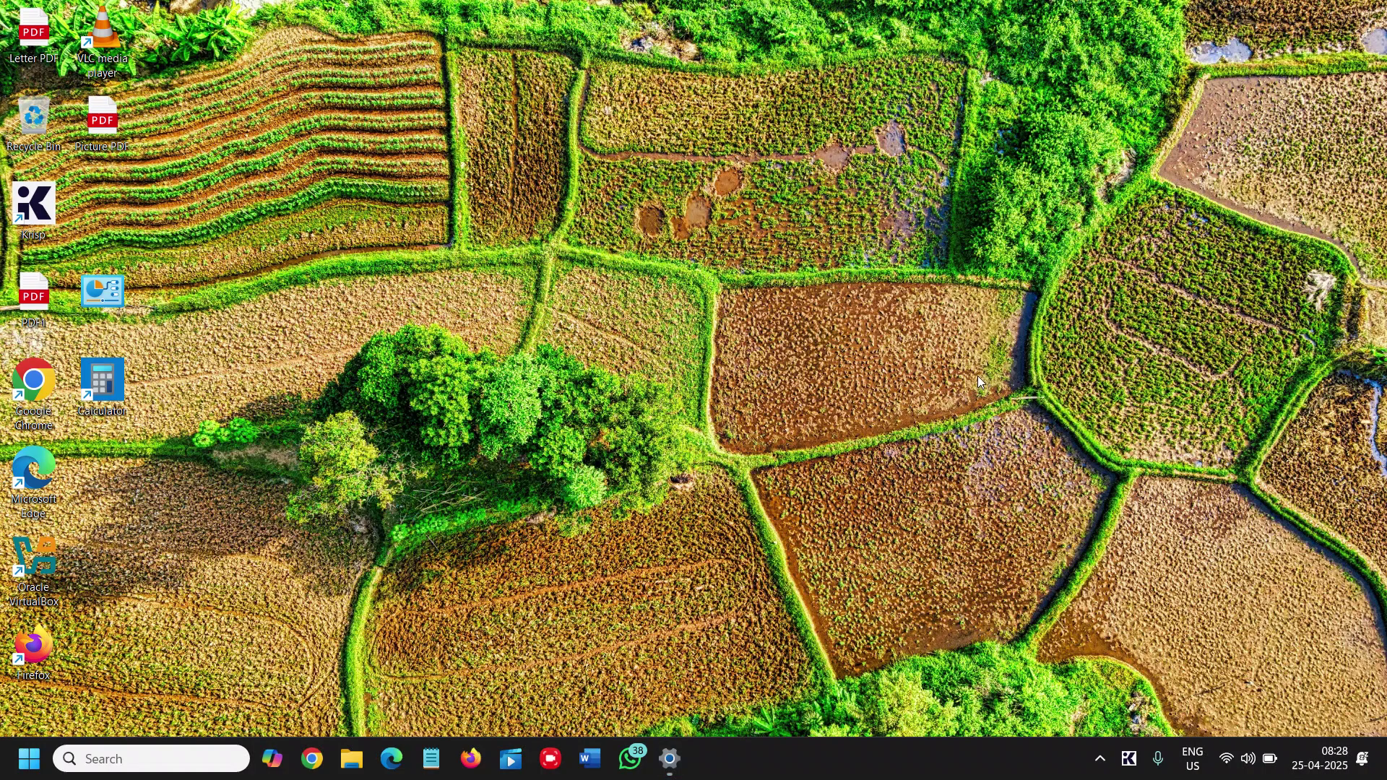